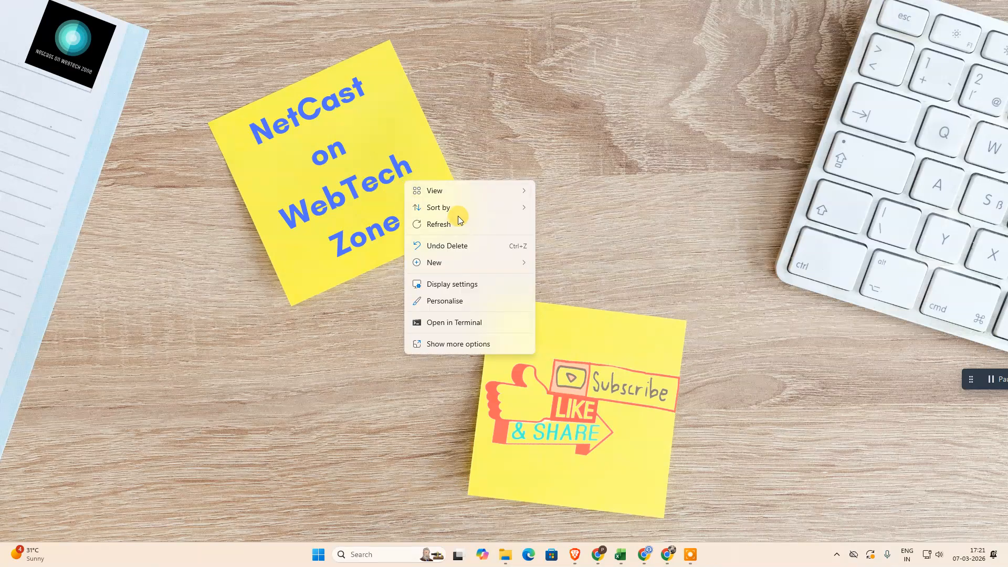
click(449, 226)
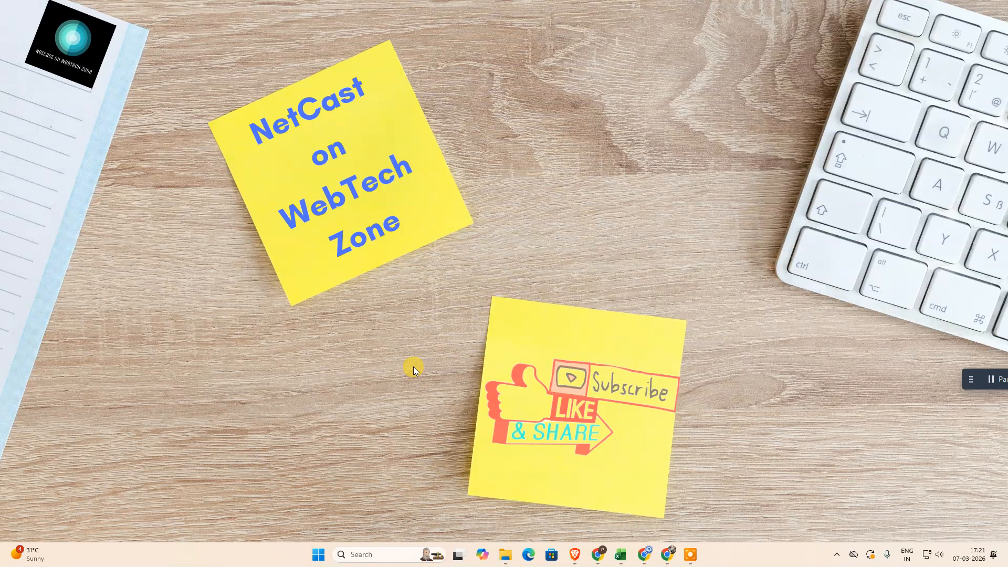
right_click(418, 212)
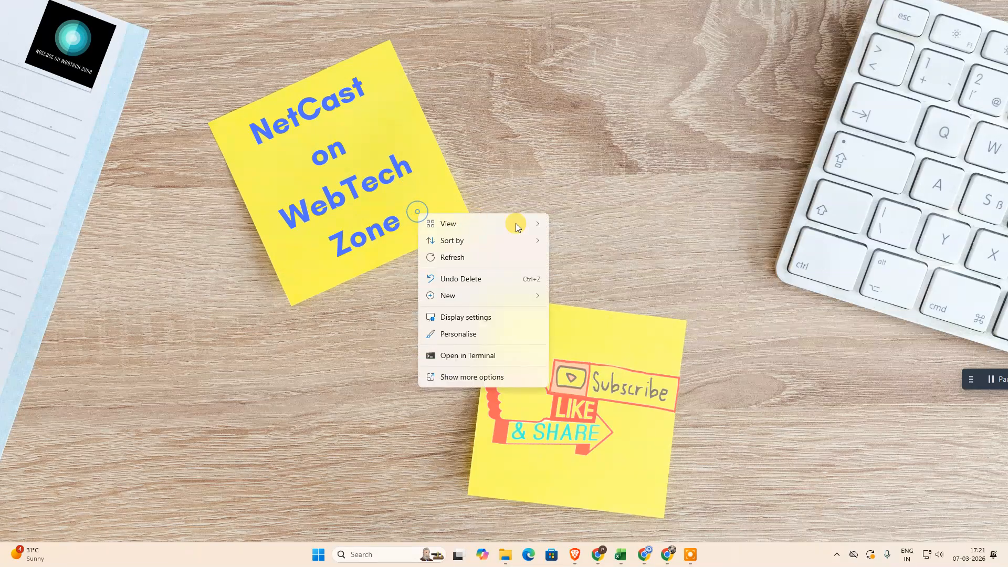
click(468, 253)
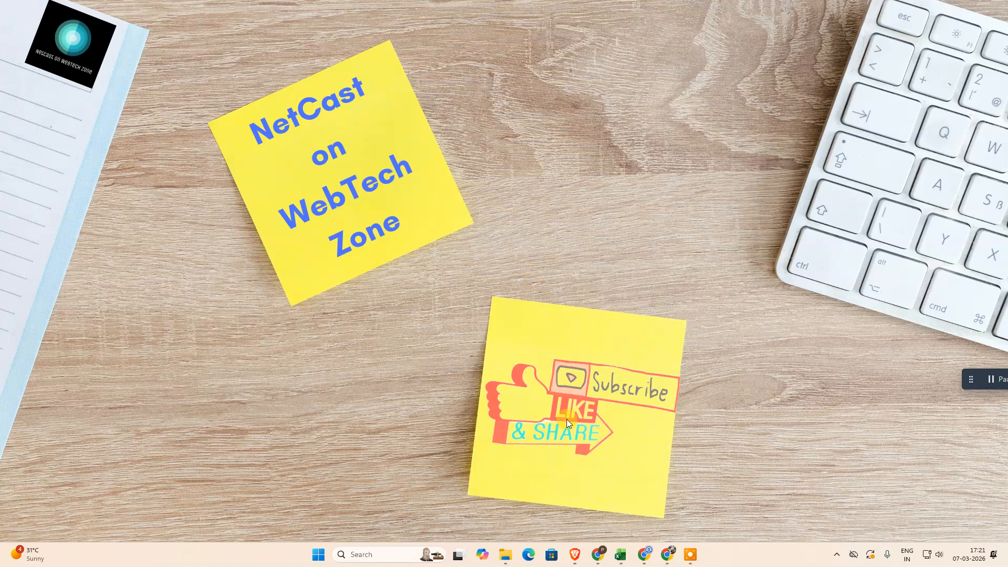
Switch to the Canva thumbnail design, enlarge the woman-with-camera photo to nearly the page height and centre it on the page
click(645, 555)
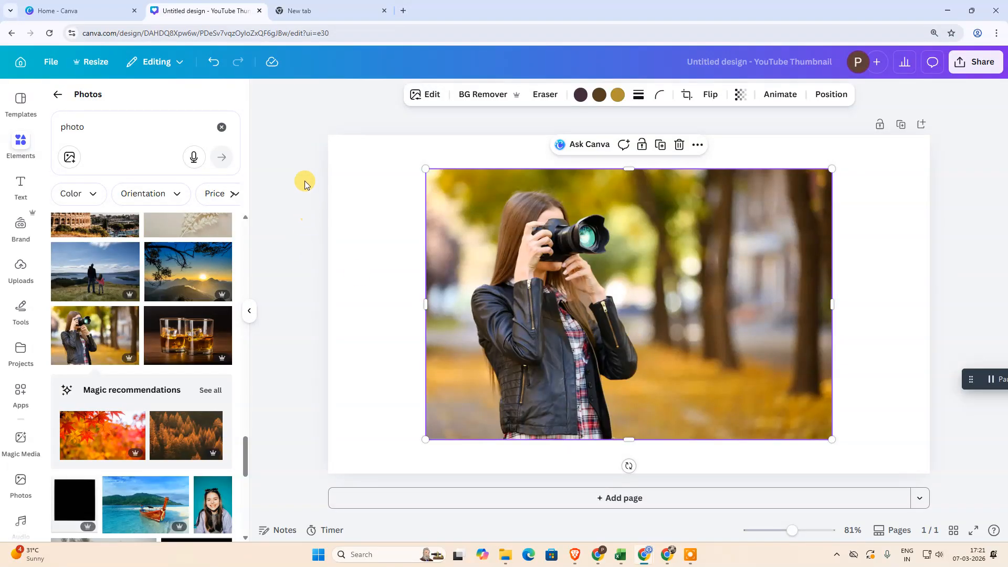
click(59, 95)
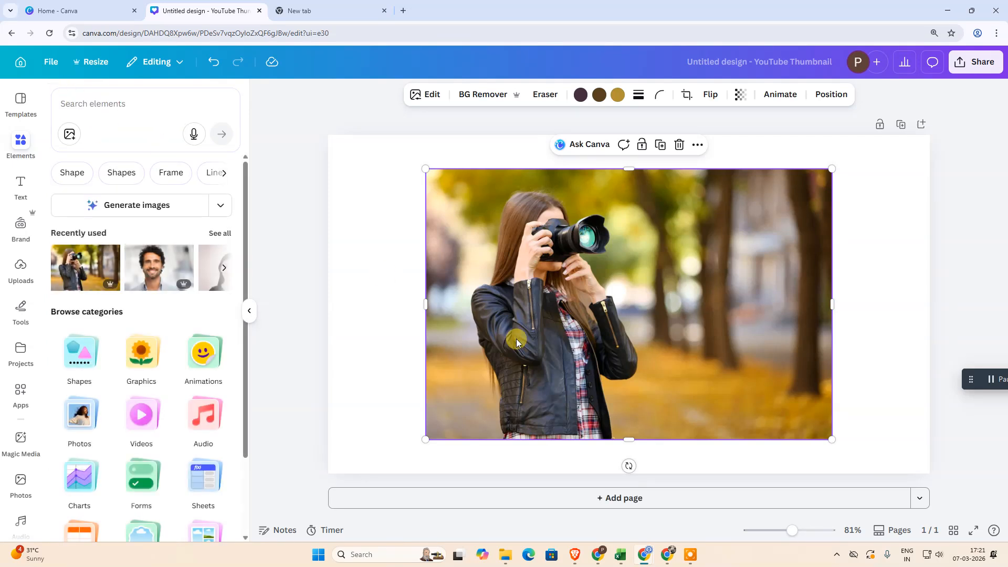
click(249, 316)
drag(727, 169, 788, 160)
drag(693, 223, 678, 251)
click(251, 218)
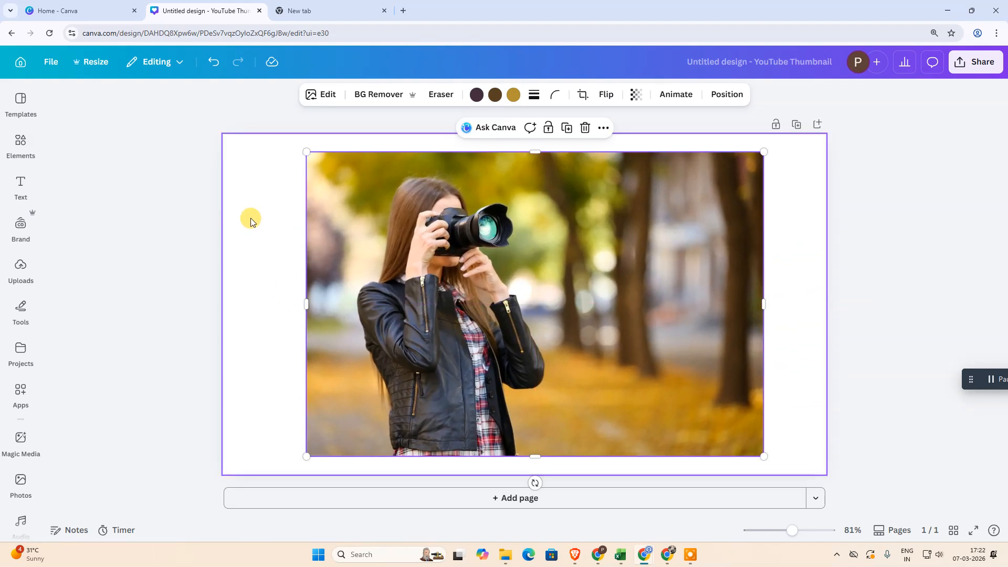
Remove the background of the woman-with-camera photo and enlarge the cutout slightly toward its lower-left corner
click(446, 313)
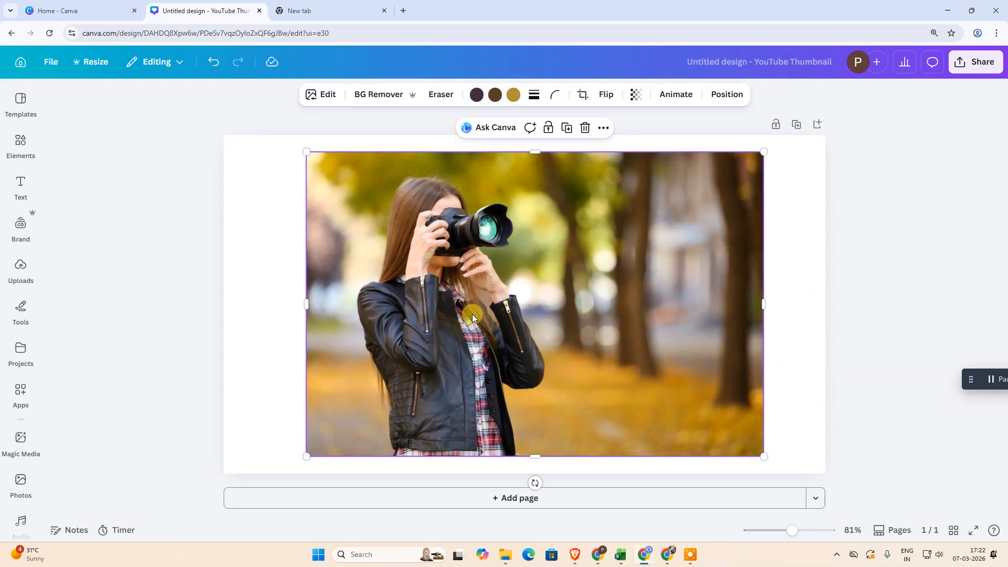
click(375, 100)
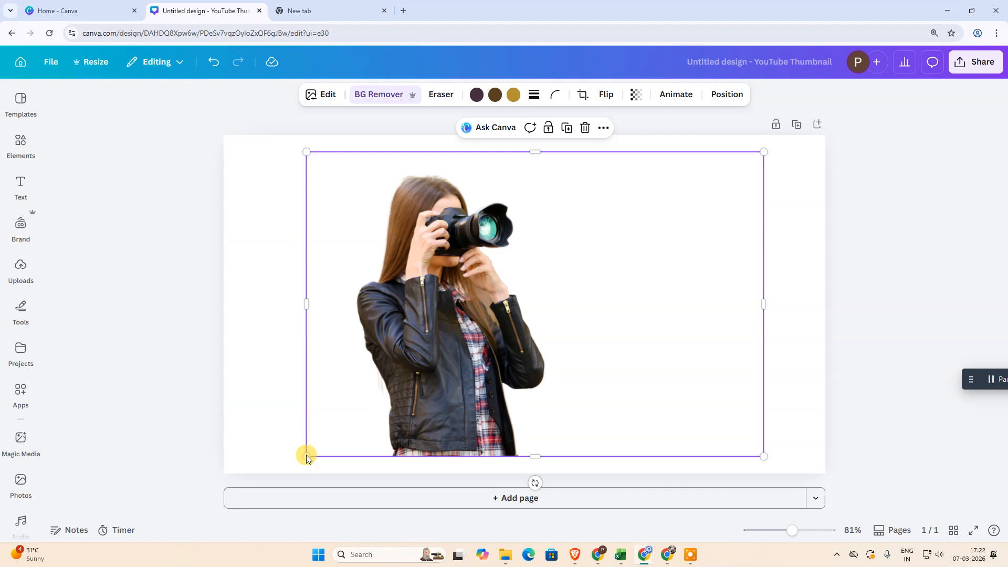
drag(306, 456, 293, 460)
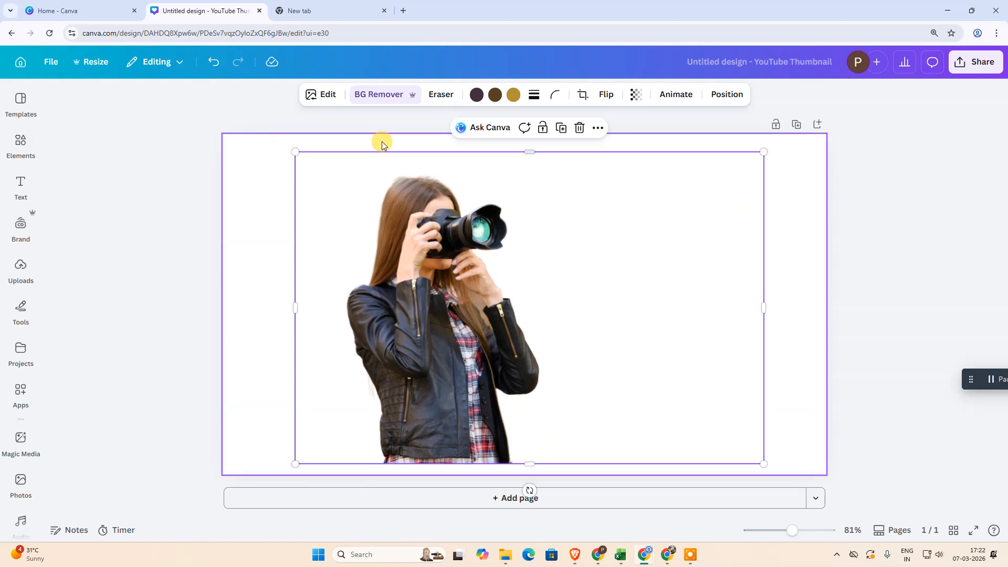
Try erasing the leftover fringe along the woman's hair and jacket using the Pixel Eraser at size 21
click(370, 96)
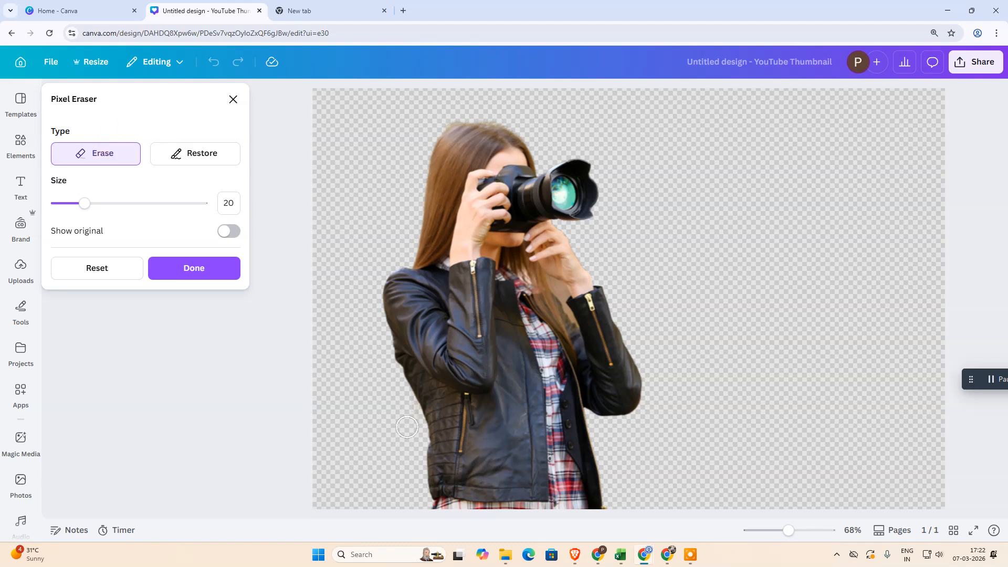
mouse_move(84, 204)
mouse_down()
mouse_move(71, 202)
mouse_move(124, 204)
mouse_move(63, 206)
mouse_move(94, 207)
mouse_move(87, 213)
mouse_up()
drag(410, 420, 410, 414)
drag(410, 261, 414, 199)
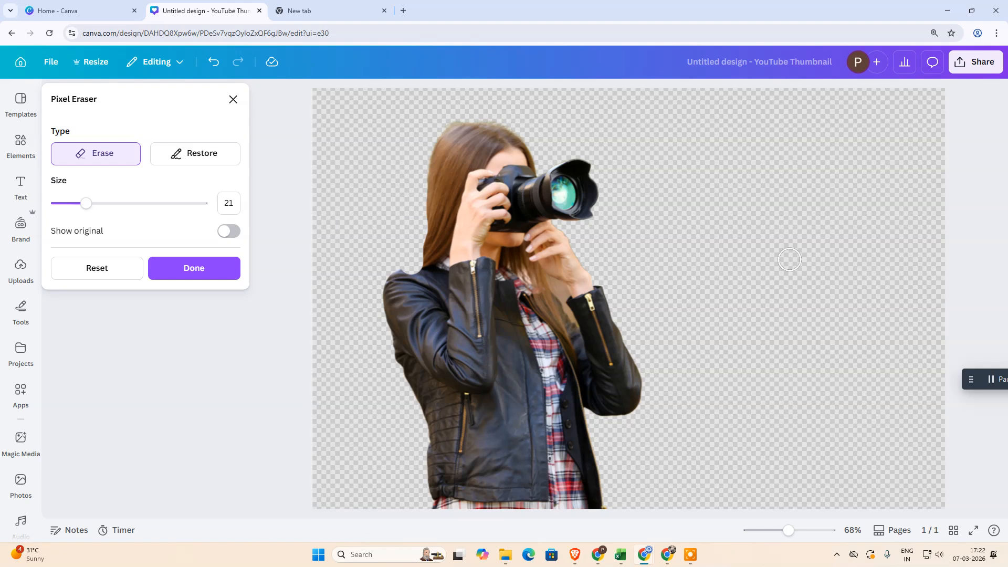
click(233, 99)
key(ctrl+z)
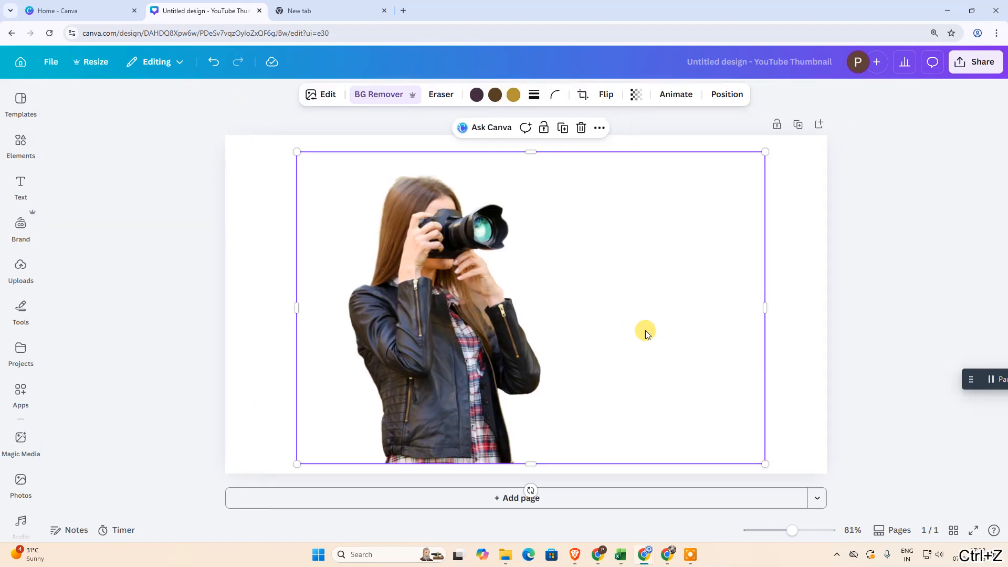
Scale the woman cutout down to about half the page height and place it in the lower-left part of the page
click(273, 284)
click(471, 313)
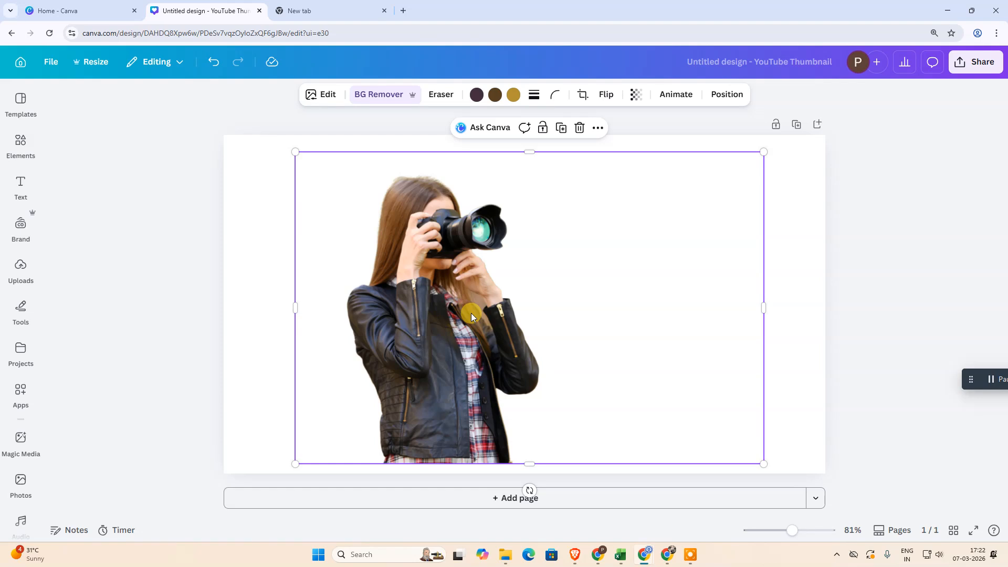
drag(471, 313, 442, 303)
drag(735, 455, 601, 430)
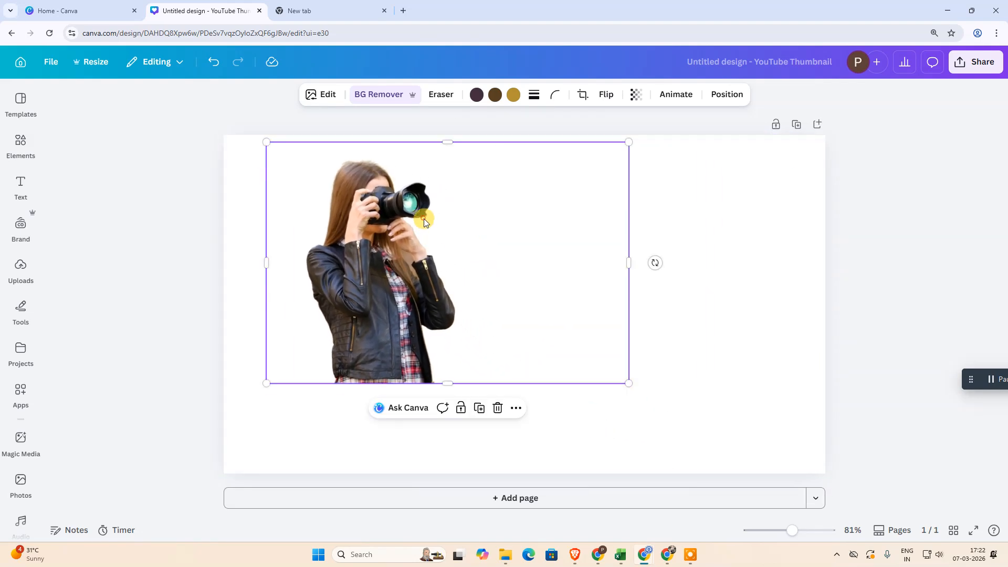
drag(424, 222, 518, 272)
drag(633, 283, 585, 274)
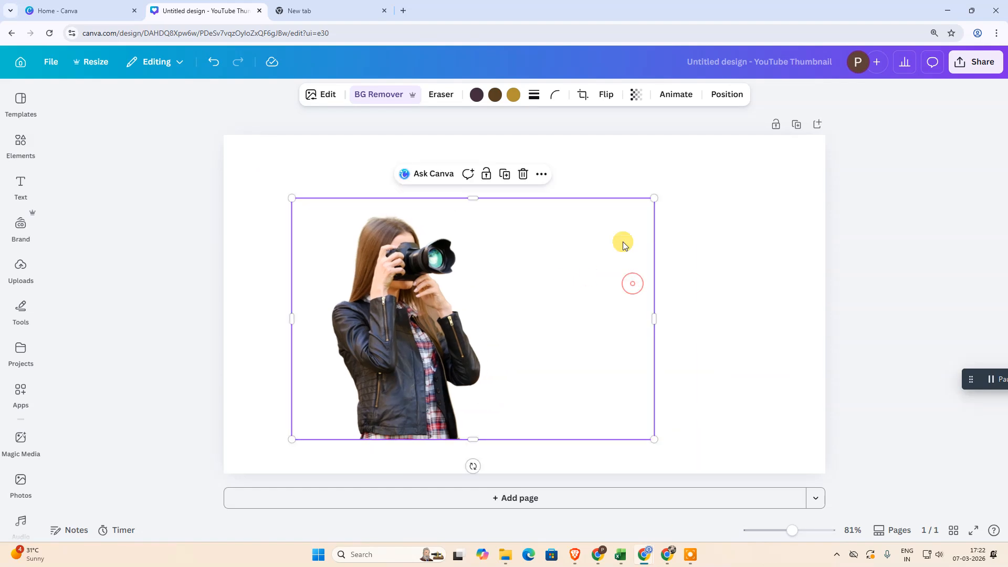
drag(652, 196, 552, 267)
Try several default solid and gradient colours on the page background, including light blue, a black-to-gold gradient, orange and medium blue
click(741, 165)
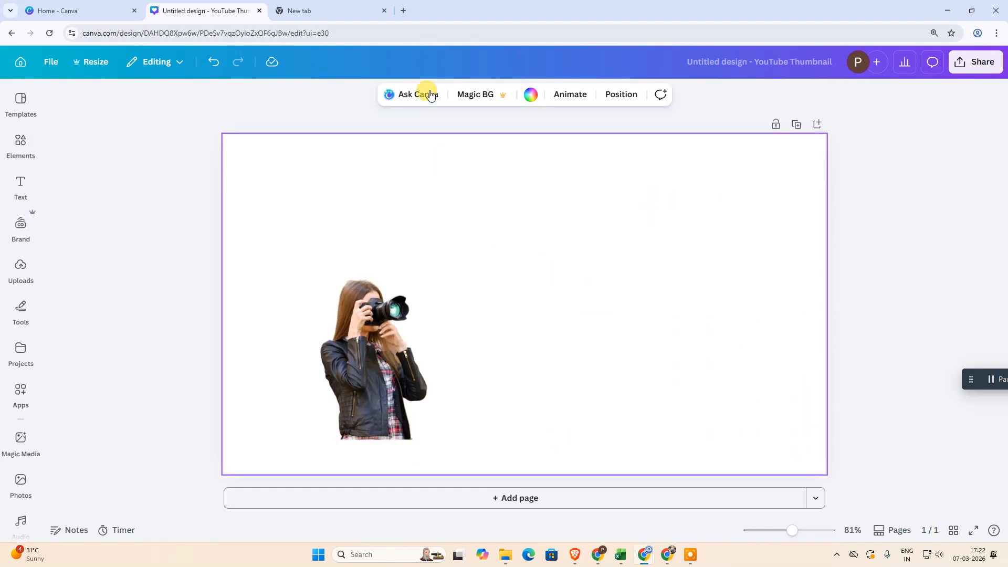
click(529, 94)
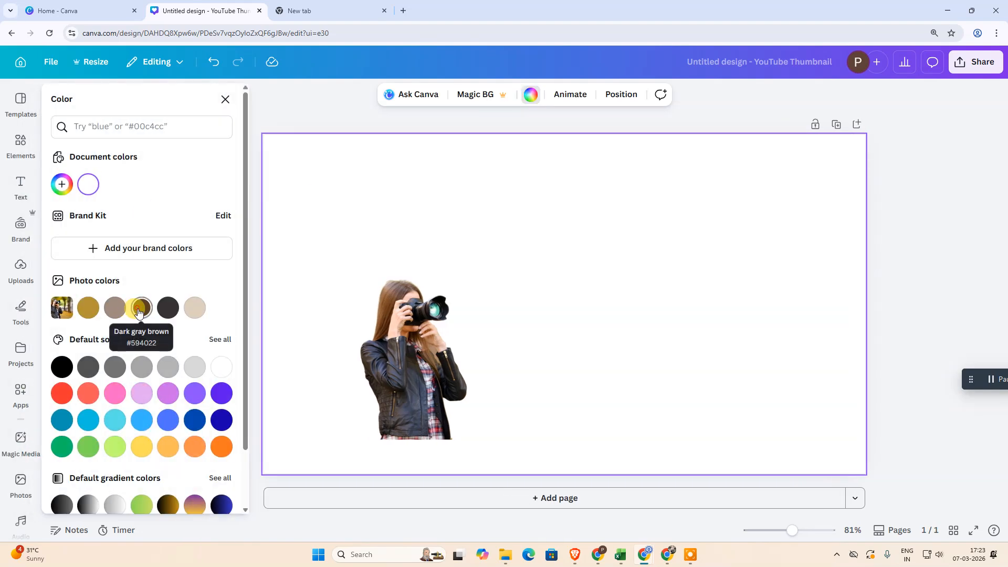
click(141, 306)
scroll(145, 360, down, 1)
click(146, 360)
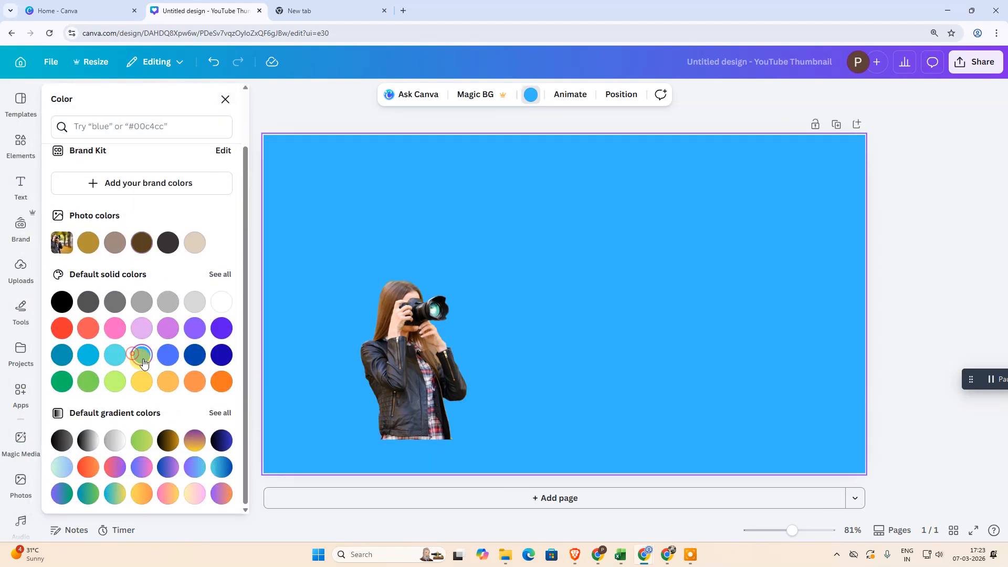
click(164, 443)
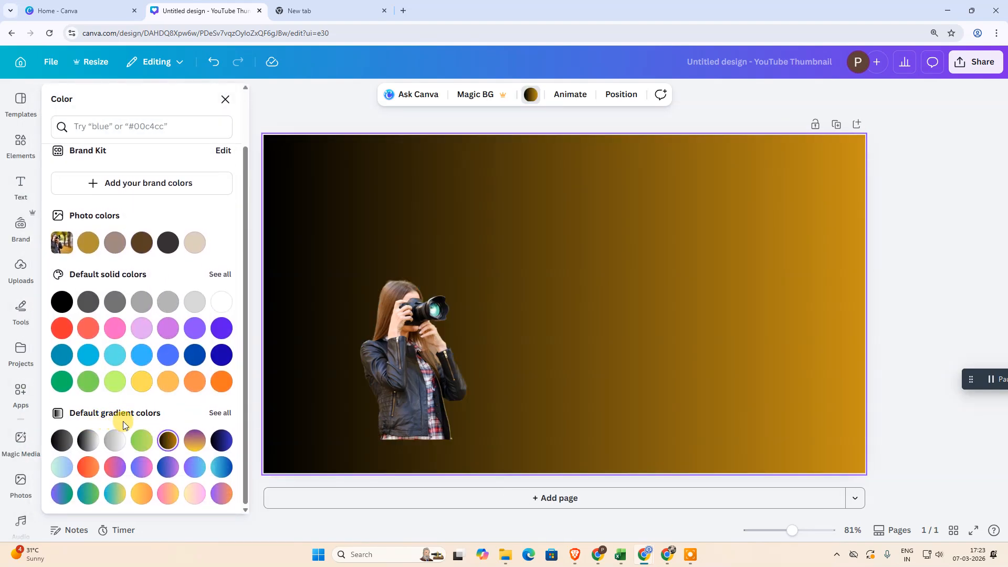
click(204, 441)
click(168, 382)
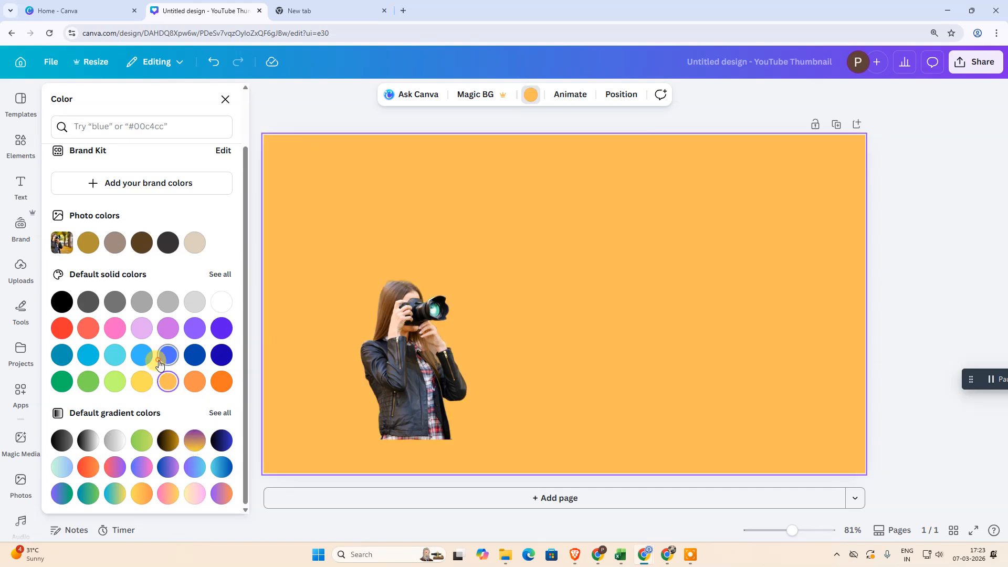
click(168, 356)
scroll(62, 162, up, 2)
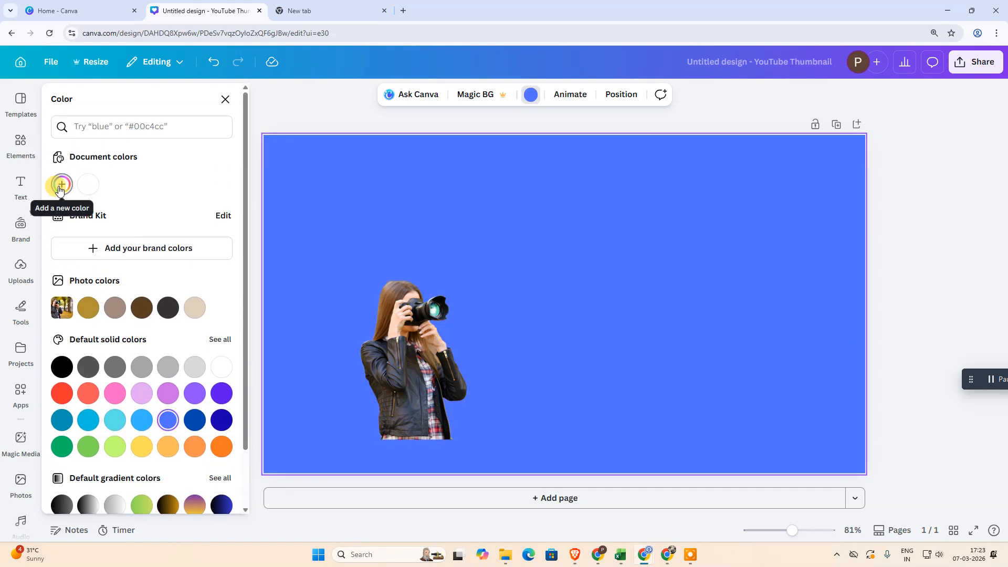
Fill the page background with a custom 135° linear gradient from #5665a9 to #f1b1f4
click(60, 189)
drag(157, 234, 137, 260)
click(183, 215)
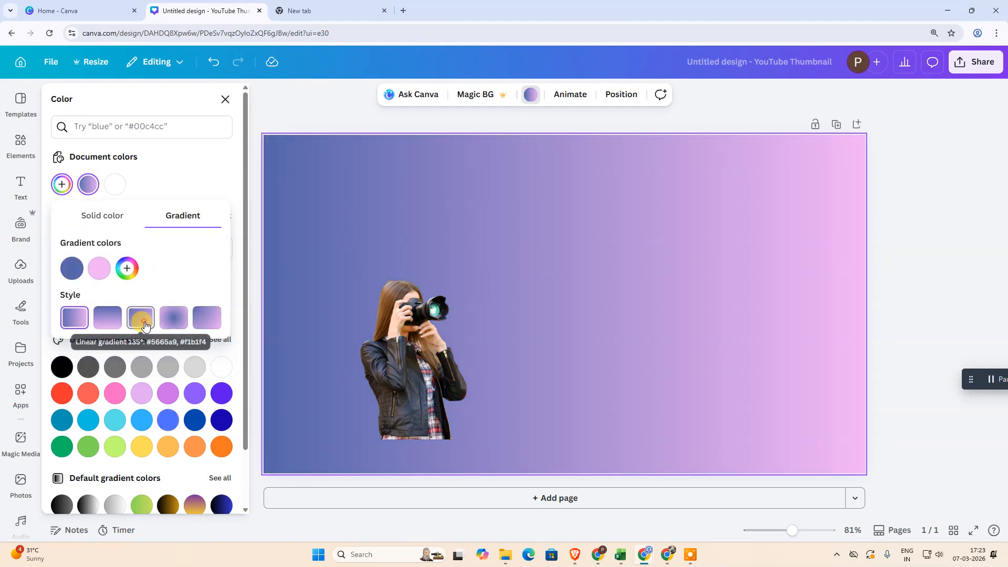
click(140, 318)
click(175, 160)
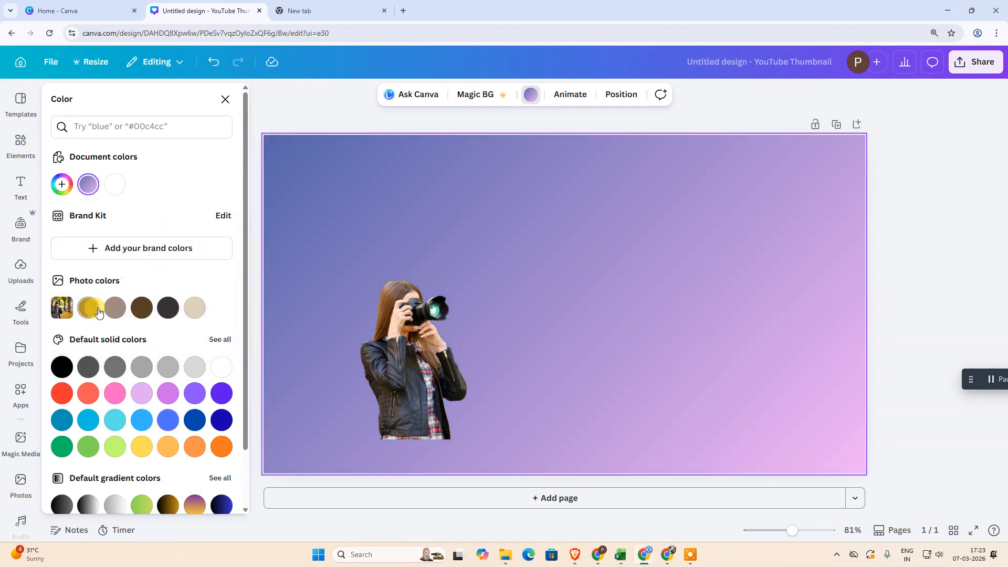
Try the photo colours one by one on the page background and keep the light beige one
click(88, 309)
click(114, 311)
click(142, 308)
click(168, 309)
click(195, 309)
Crop the empty right side of the woman cutout, then enlarge it to fill most of the page's left half
drag(580, 375, 484, 290)
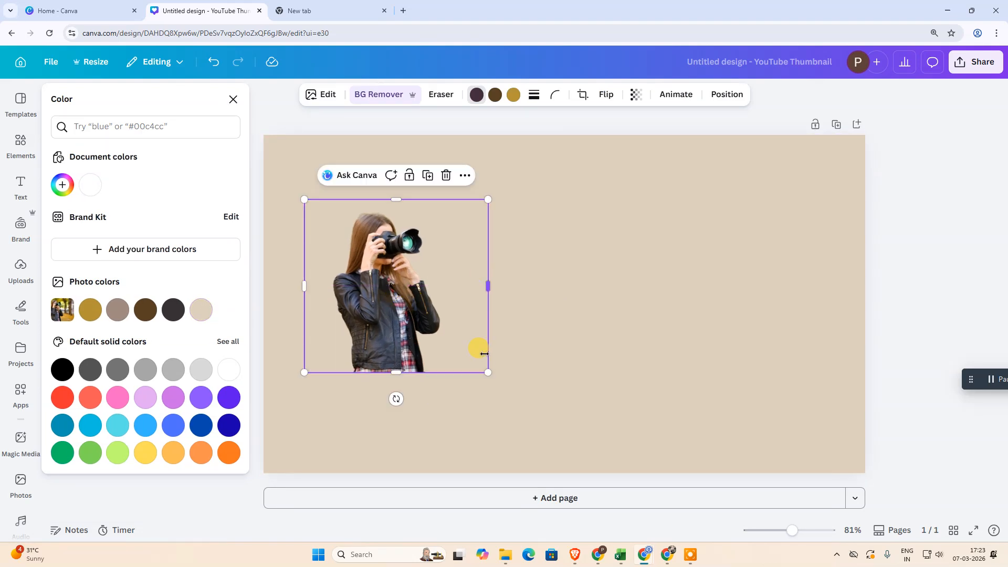
drag(488, 372, 598, 461)
drag(451, 349, 454, 321)
Recolour the cutout's first colour using the photo colours, trying dark brown and finishing with light beige
click(643, 288)
click(484, 298)
click(187, 340)
click(100, 315)
click(145, 311)
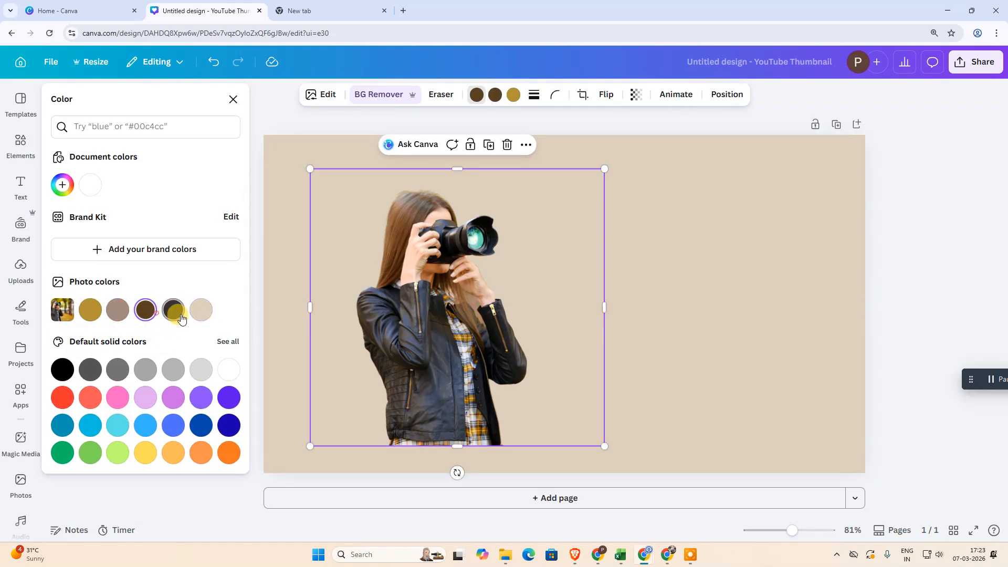
click(203, 314)
Widen the cutout's frame slightly on its right side and close the colour settings
drag(605, 307, 608, 336)
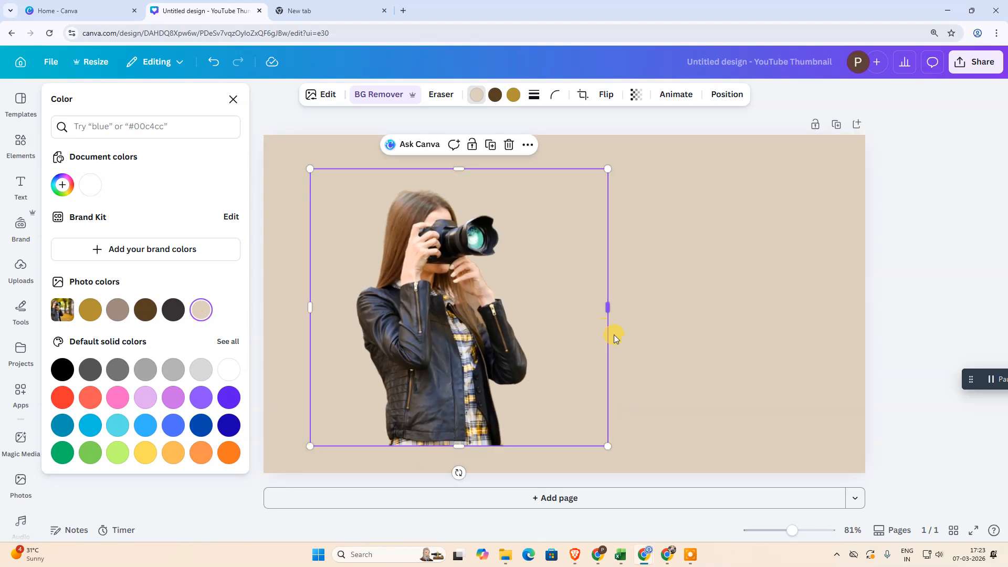
click(734, 283)
click(659, 187)
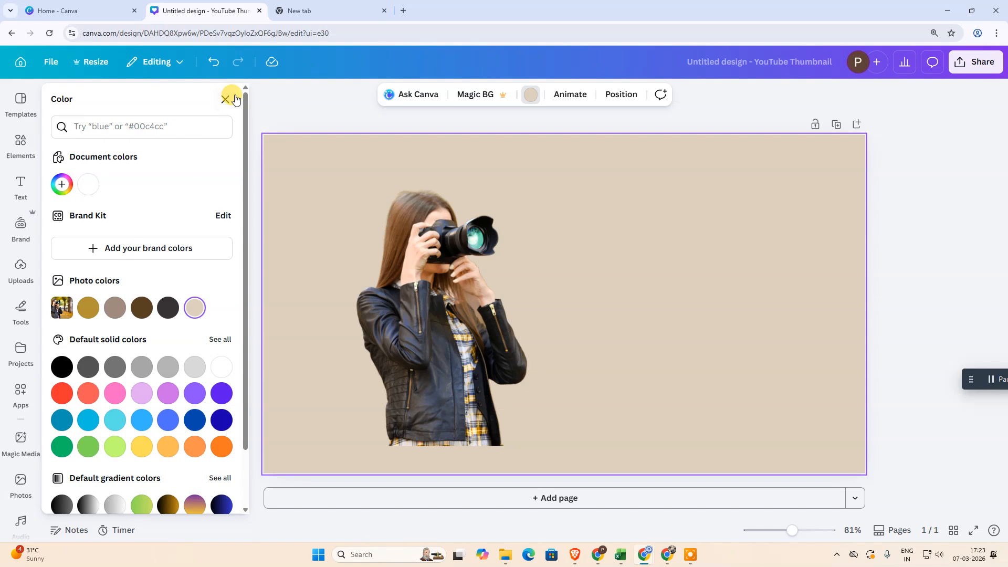
click(226, 98)
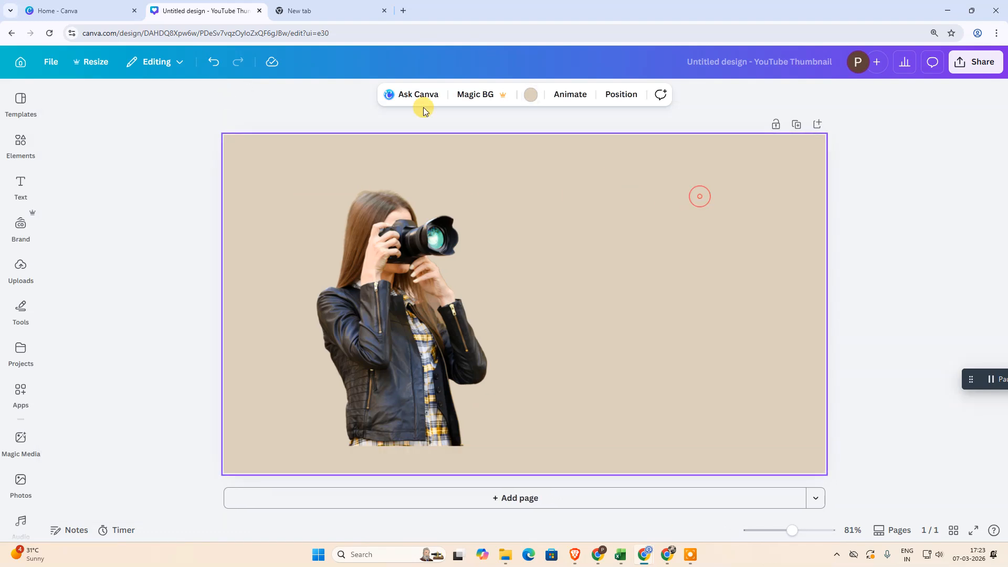
Search the elements for "nature background" and show all matching photos
click(540, 222)
click(14, 137)
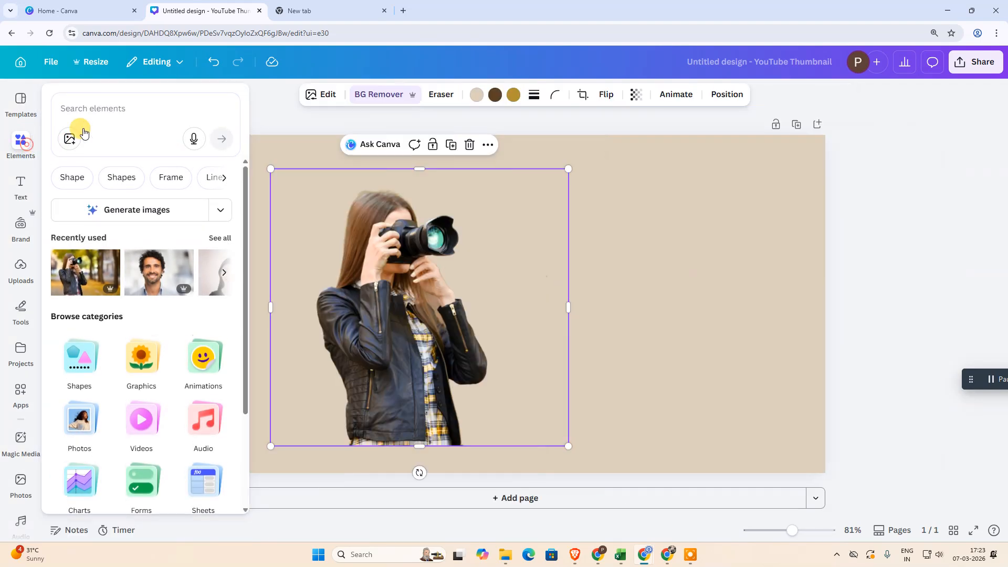
click(135, 108)
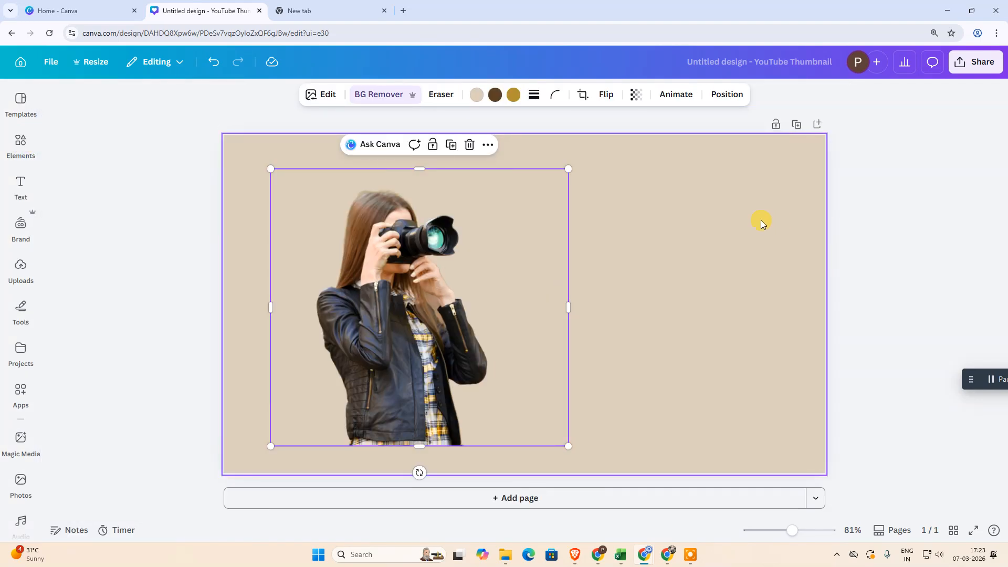
click(20, 140)
click(105, 109)
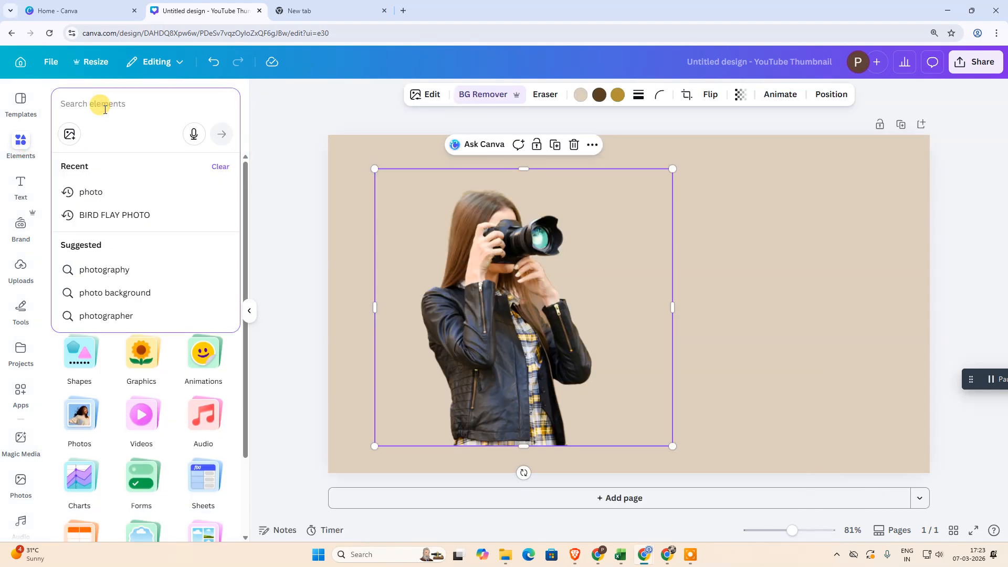
text(natur)
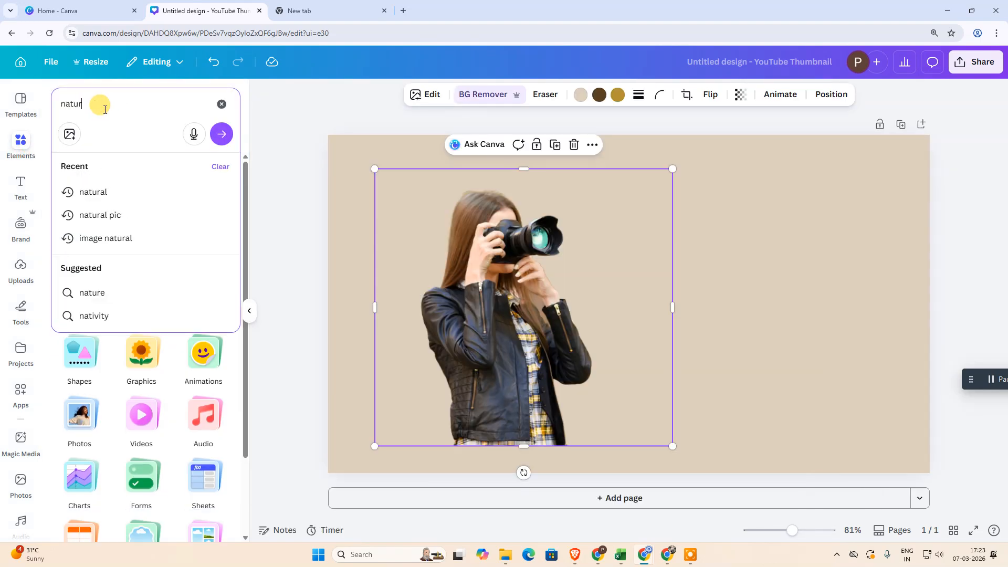
text(e background)
key(Return)
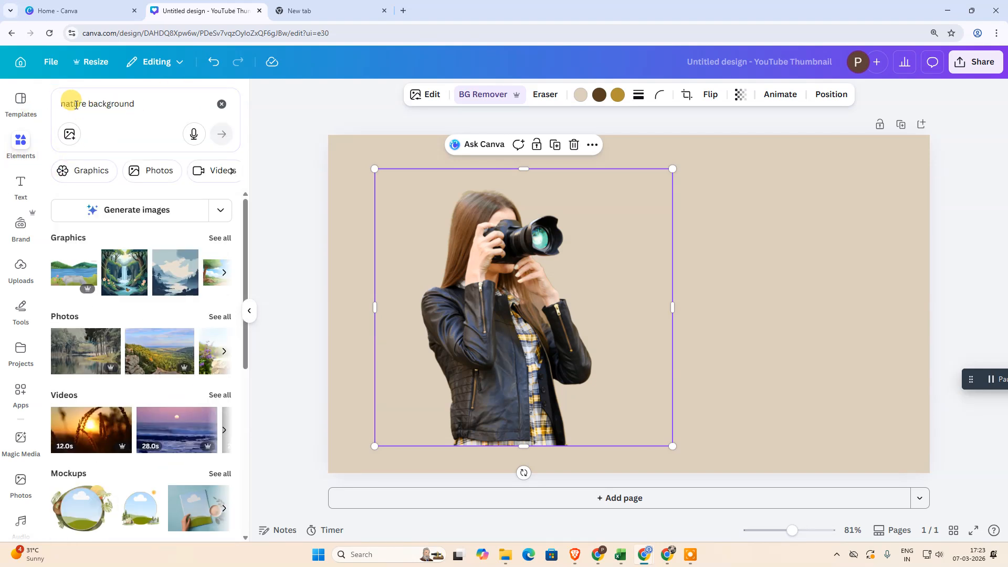
click(223, 318)
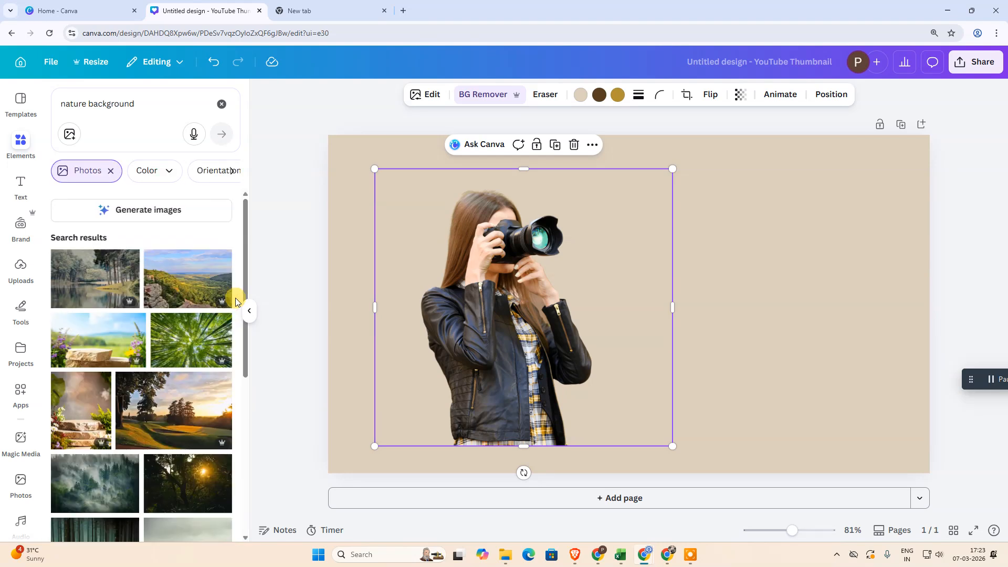
Add the photo of the forested valley with rocks to the page and set it as the page background
click(172, 279)
drag(654, 281, 607, 250)
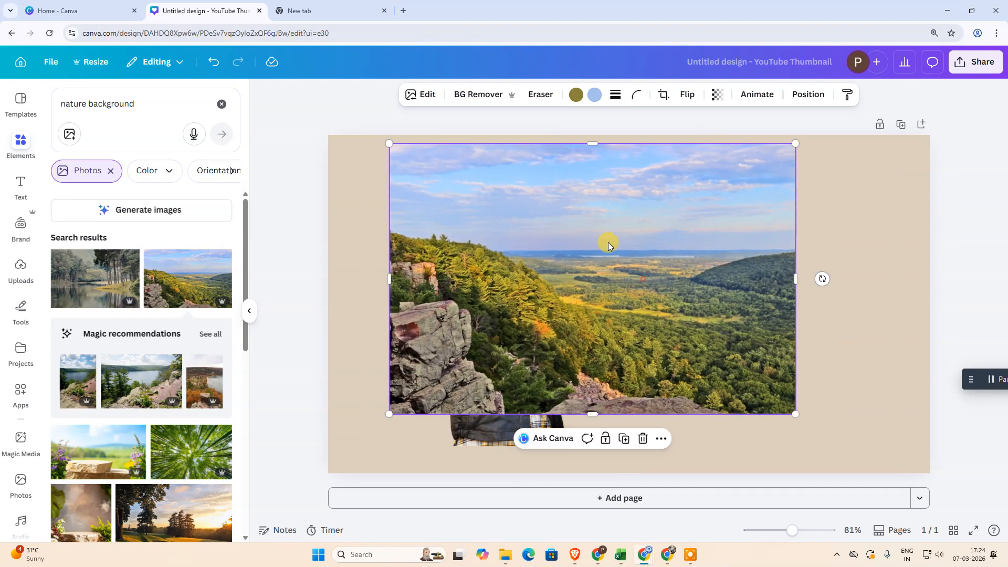
right_click(606, 238)
click(652, 481)
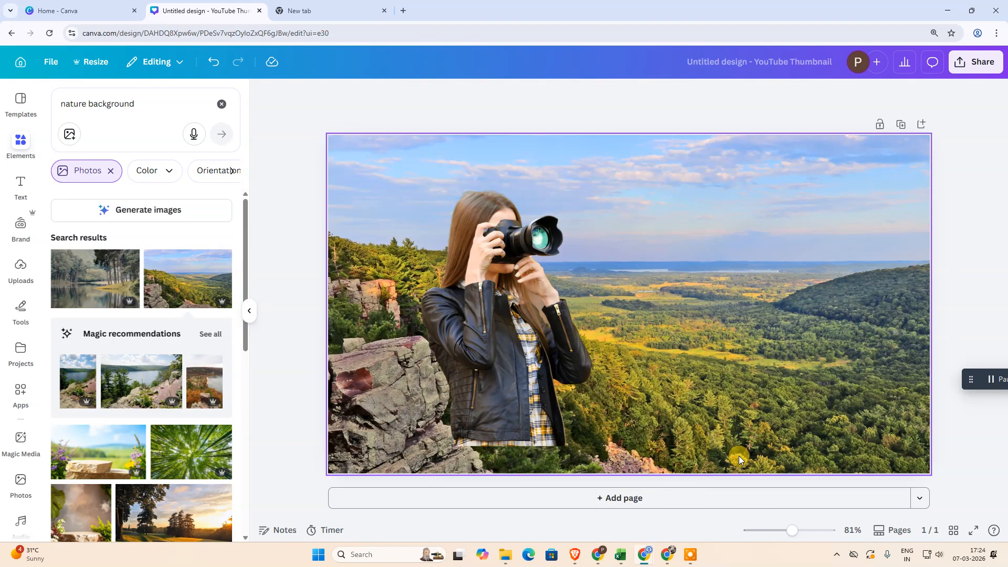
Lower the woman cutout towards the page's bottom-left edge and enlarge it to nearly the full page height
drag(548, 321, 519, 349)
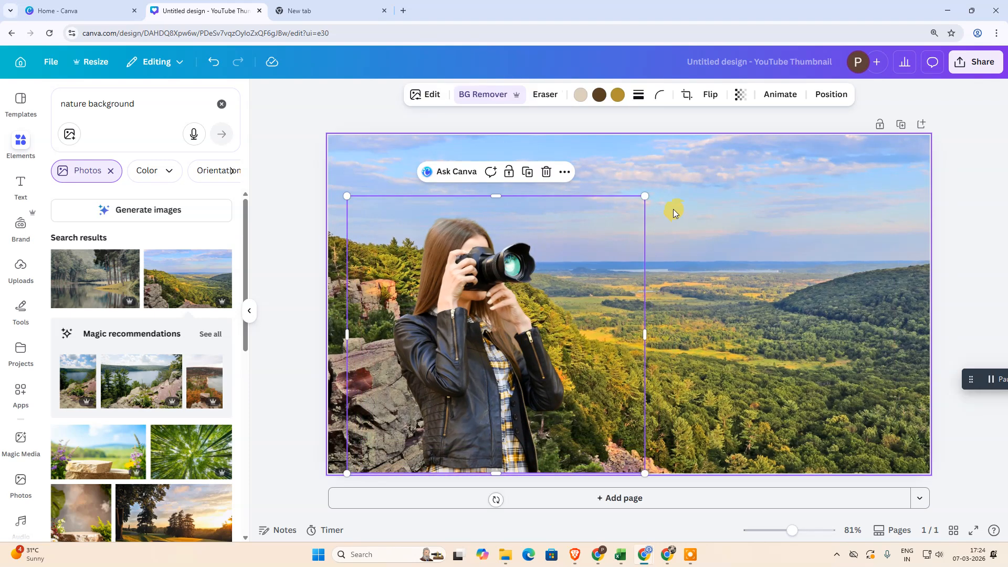
drag(646, 196, 779, 225)
mouse_move(529, 326)
mouse_down()
mouse_move(598, 312)
mouse_move(541, 313)
mouse_up()
Delete the valley photo from the page background and clear the elements search
click(840, 219)
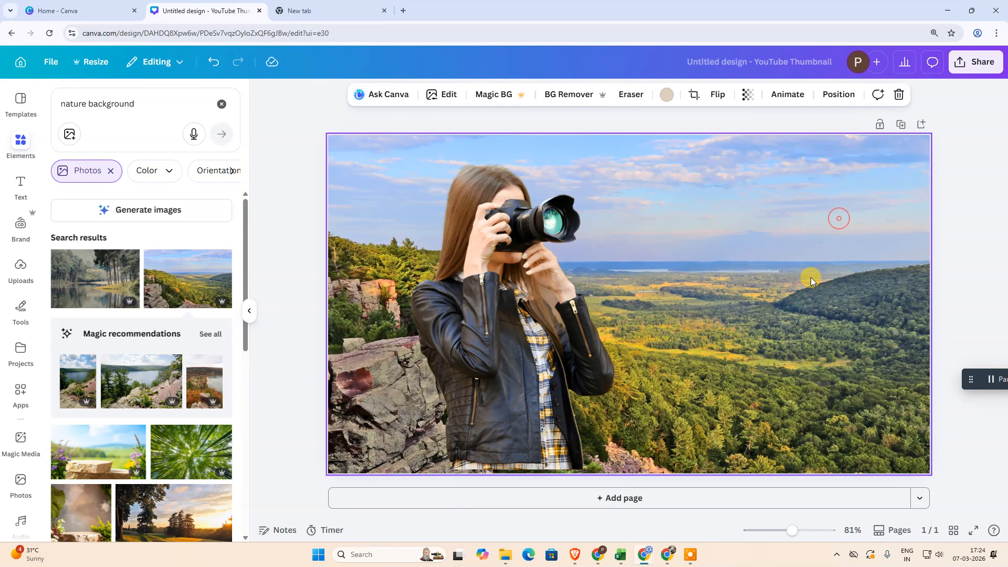
key(Delete)
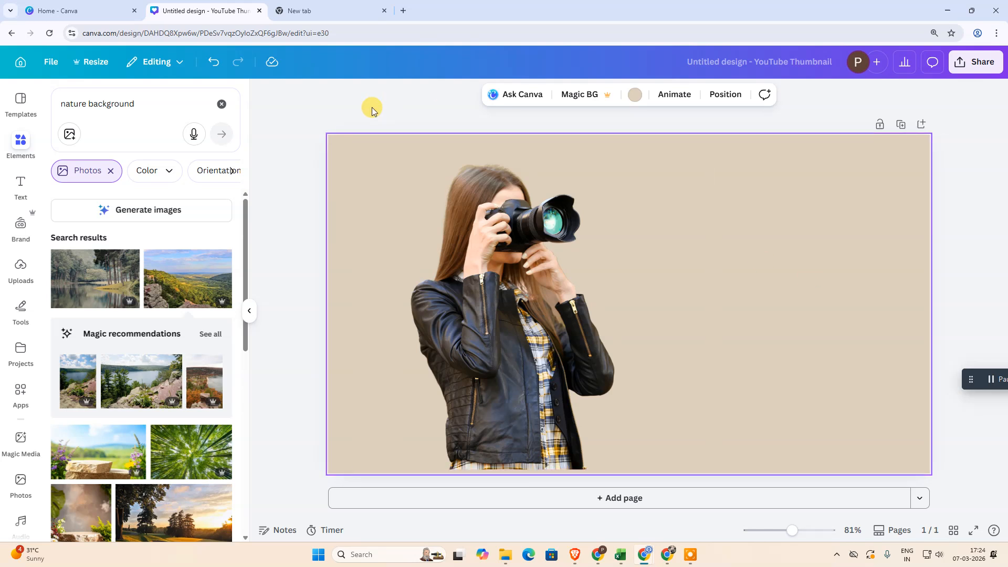
click(222, 103)
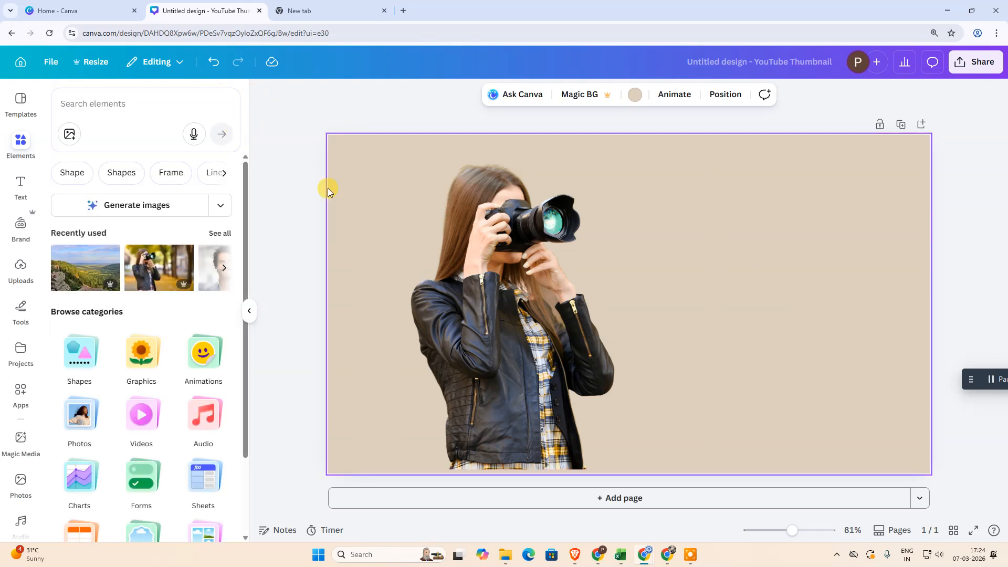
click(773, 247)
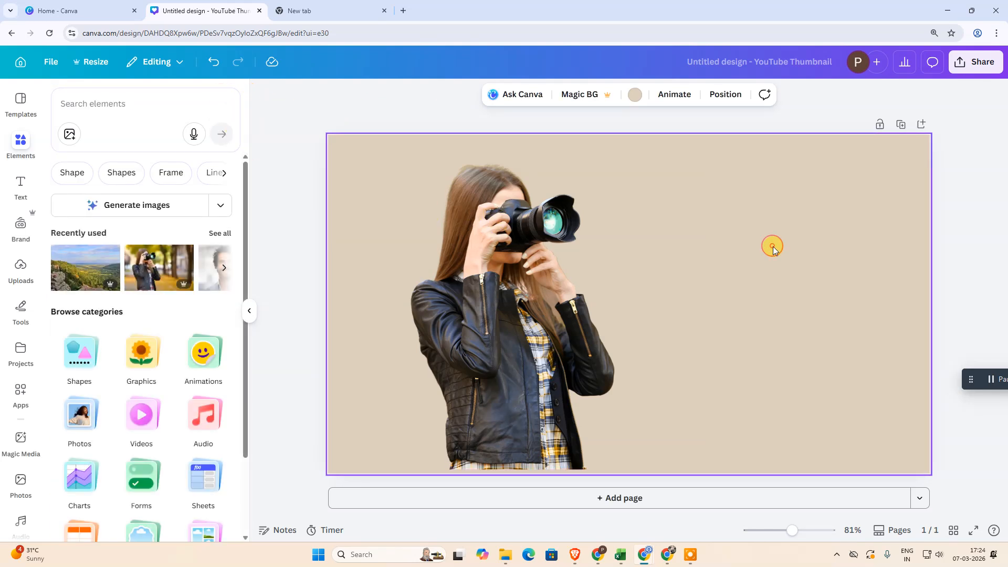
click(706, 232)
click(786, 234)
click(442, 304)
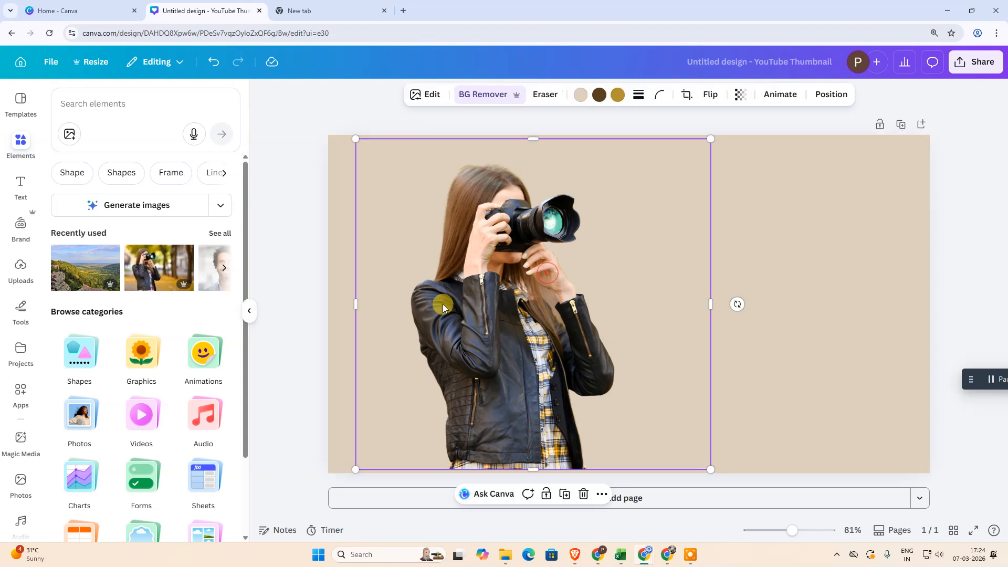
click(770, 244)
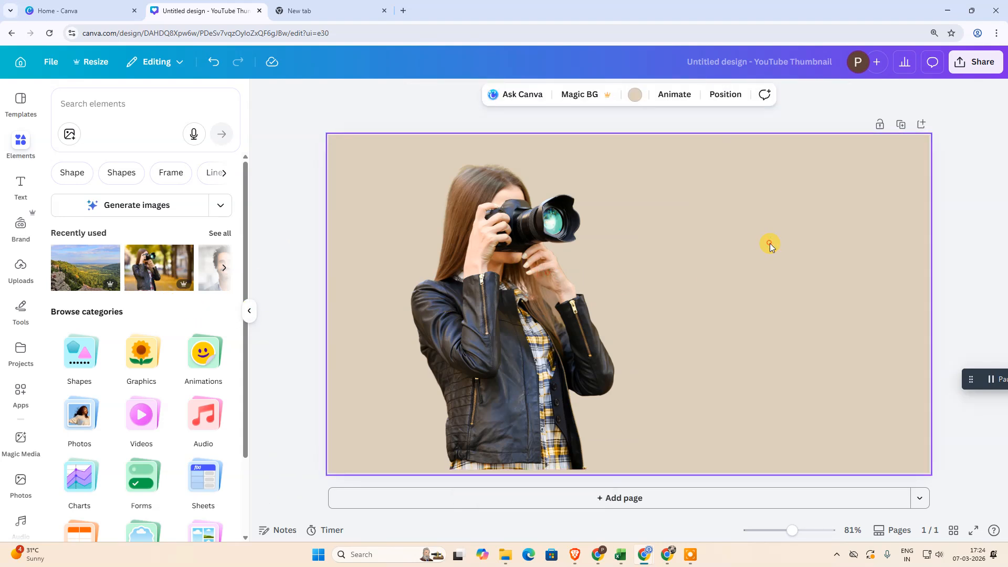
Open the Background Generator for the woman cutout and enter the prompt "city baground with buys road.. at signl view"
click(462, 273)
click(423, 95)
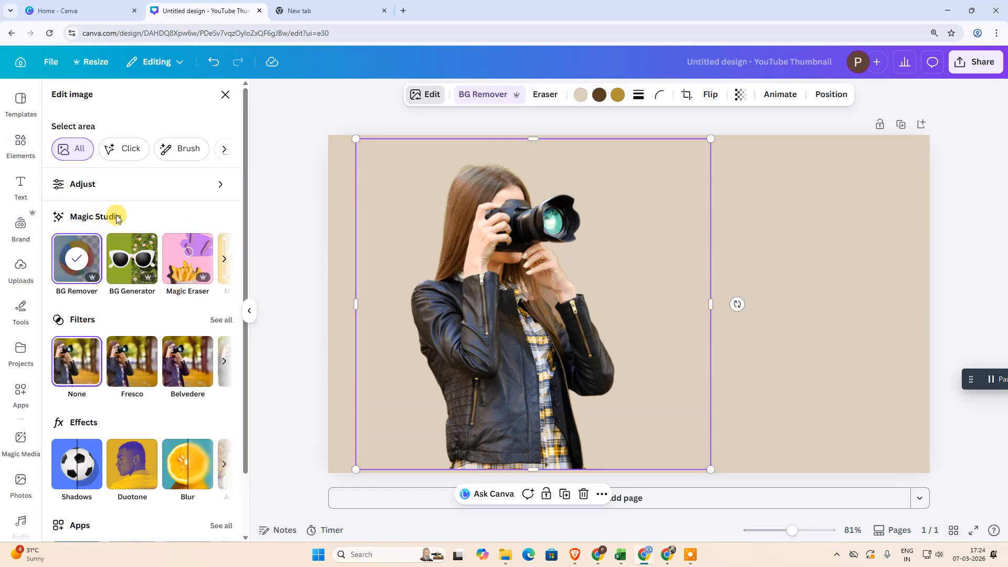
click(133, 271)
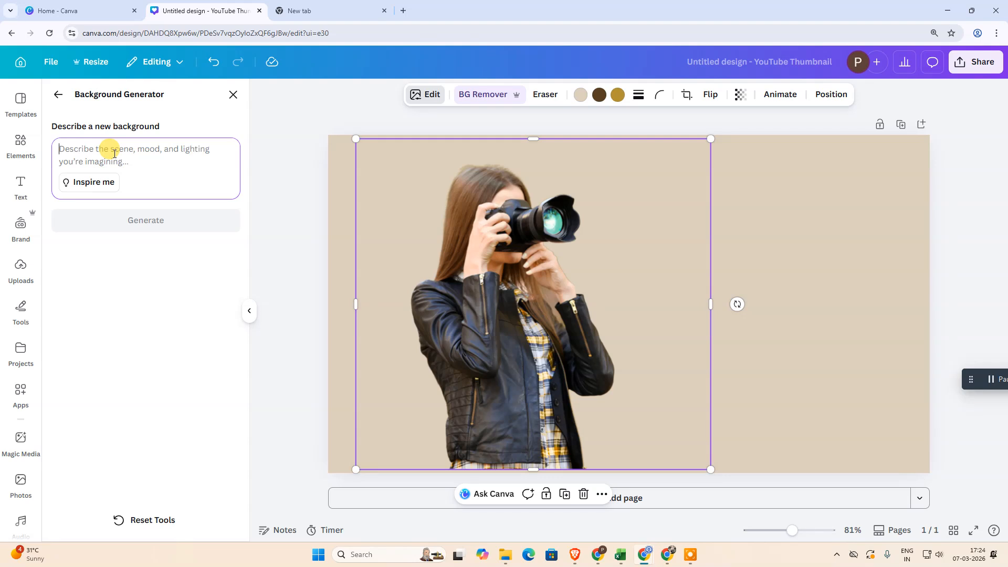
text(city baground with buys road.. at signl view)
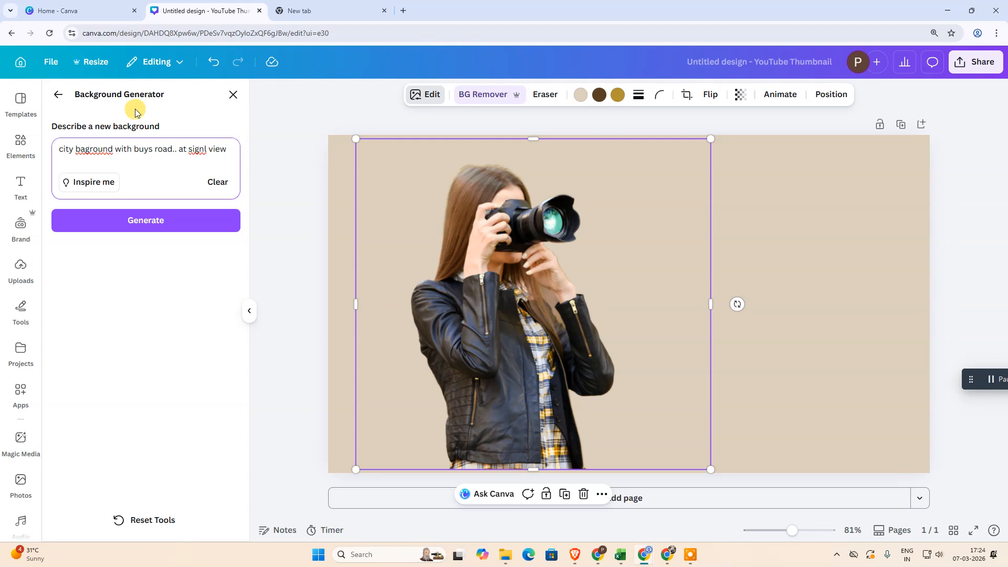
Correct the background prompt to "city background with buys road.. at signal view" and generate the backgrounds
right_click(197, 149)
click(226, 165)
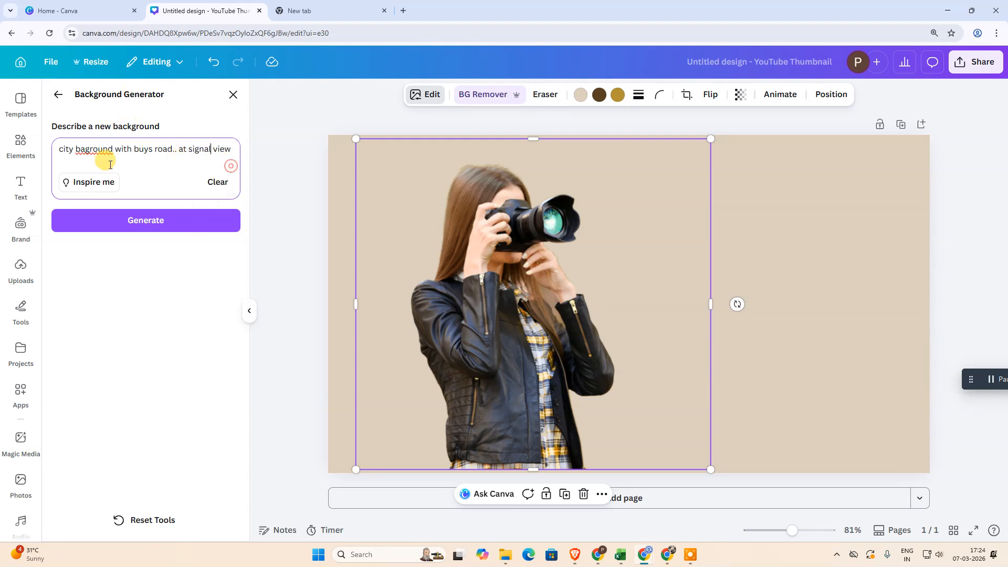
right_click(75, 150)
right_click(93, 152)
click(114, 165)
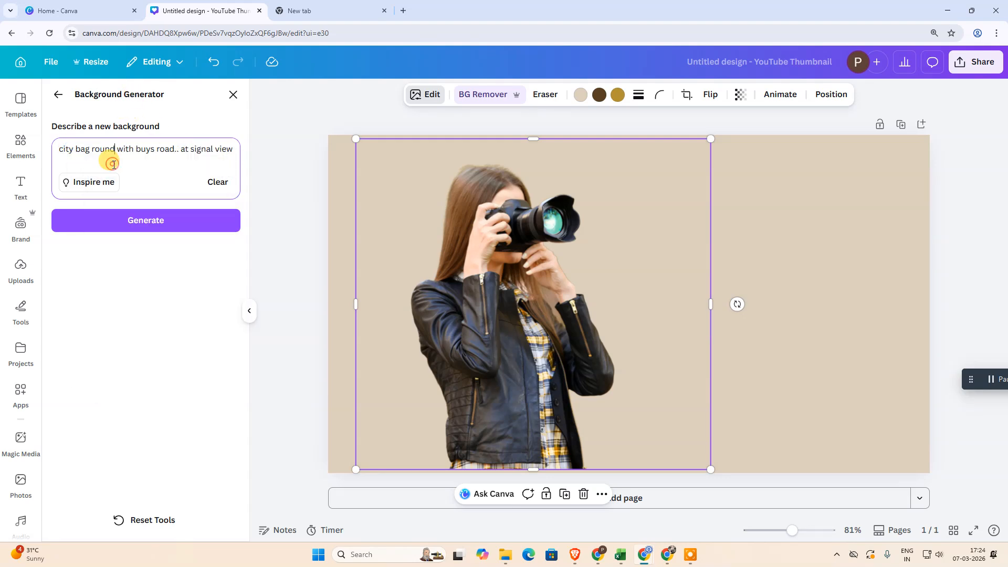
click(94, 151)
key(BackSpace)
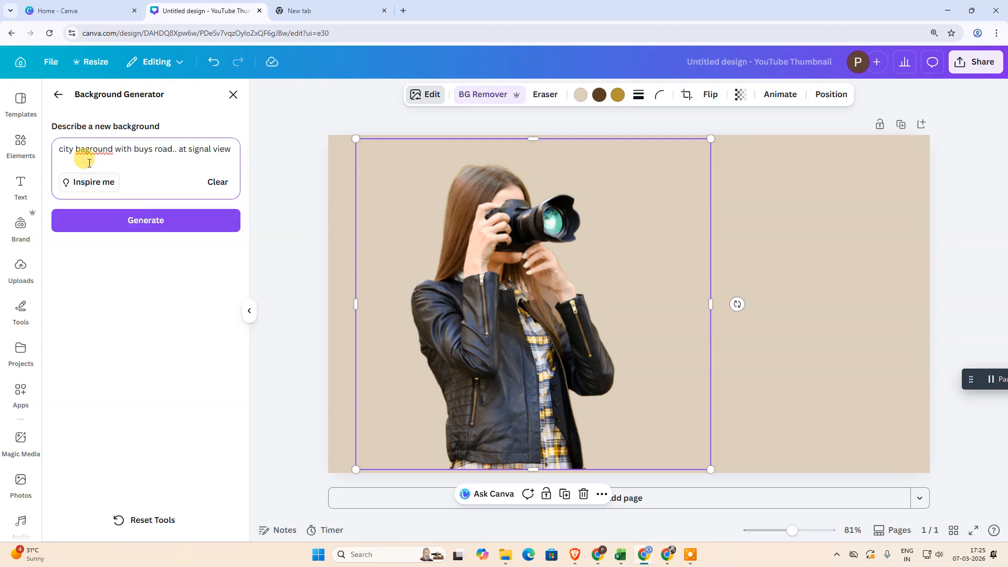
key(Delete)
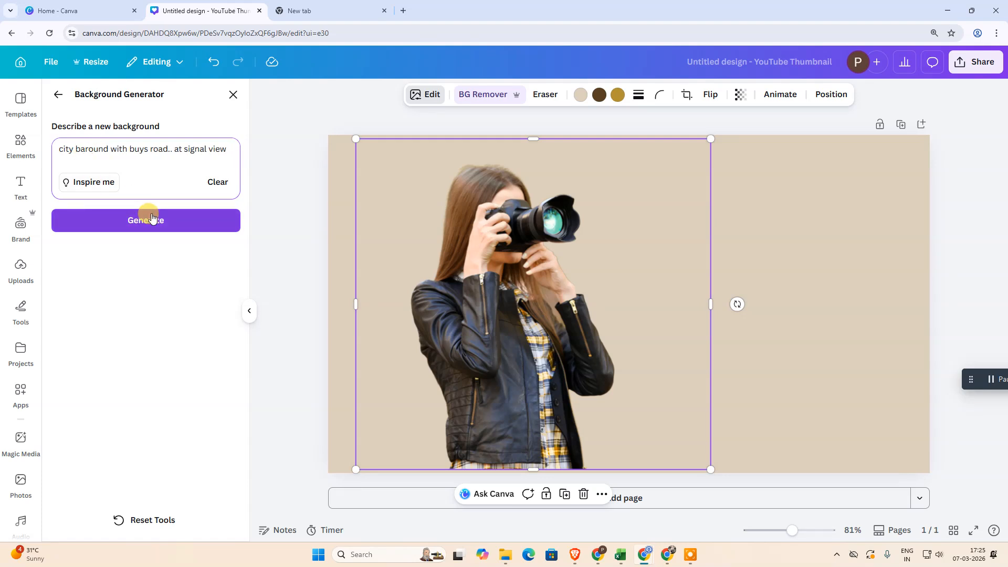
text(ckg)
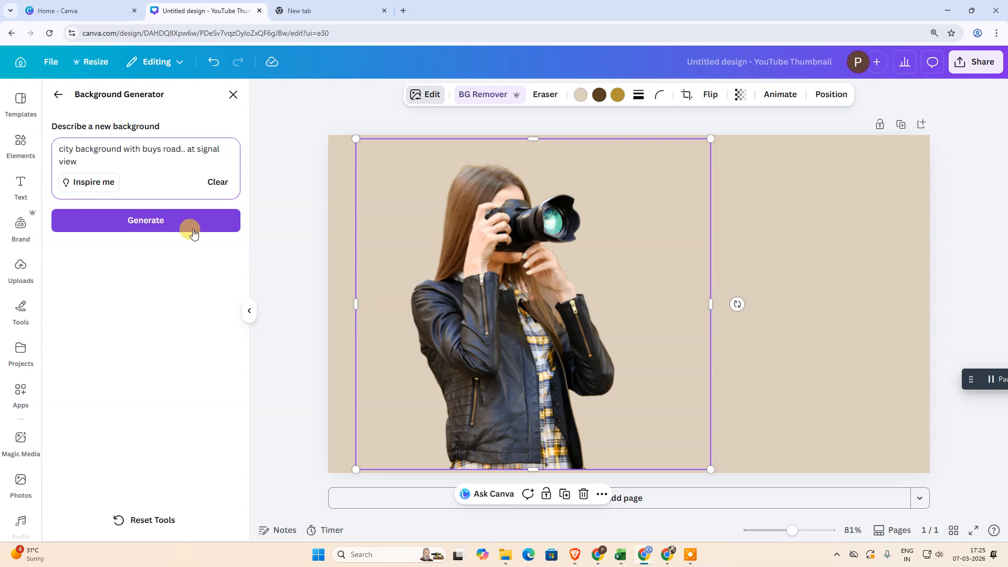
click(193, 233)
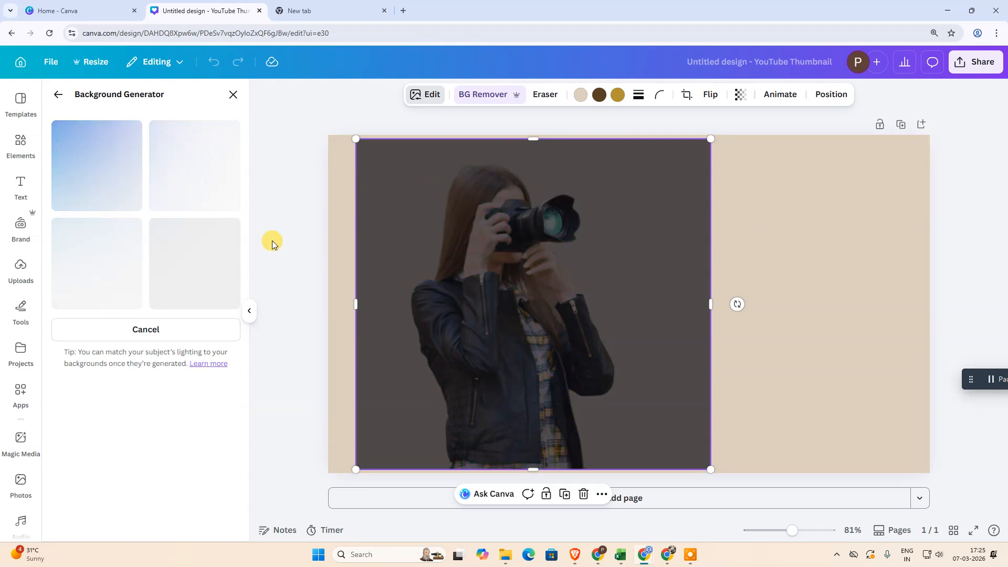
Stretch the photo's frame on all four sides to cover the whole page
drag(714, 313, 930, 303)
drag(354, 295, 329, 294)
drag(618, 136, 626, 132)
drag(630, 469, 628, 473)
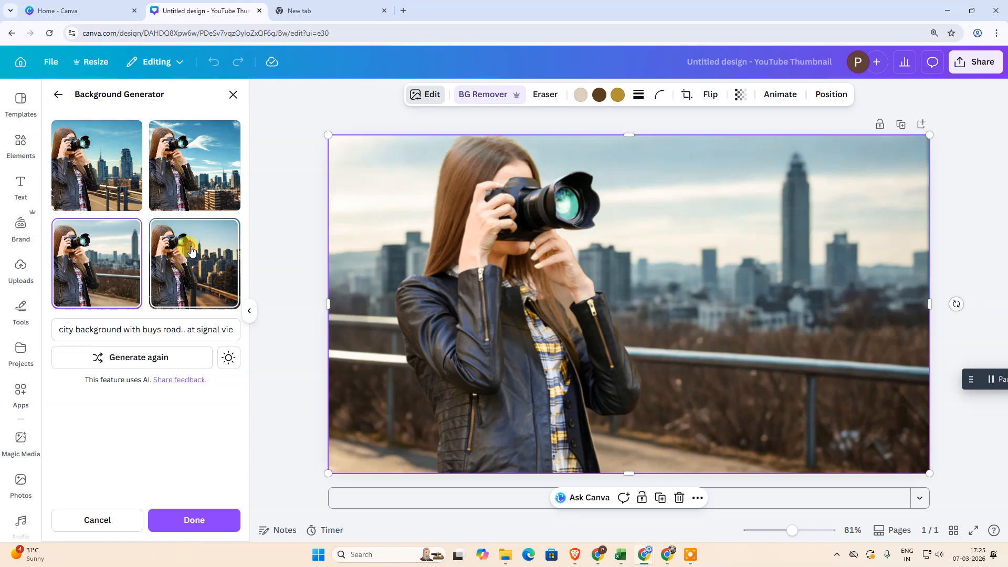
Compare the four generated city backgrounds behind the woman
click(192, 251)
click(193, 163)
click(97, 166)
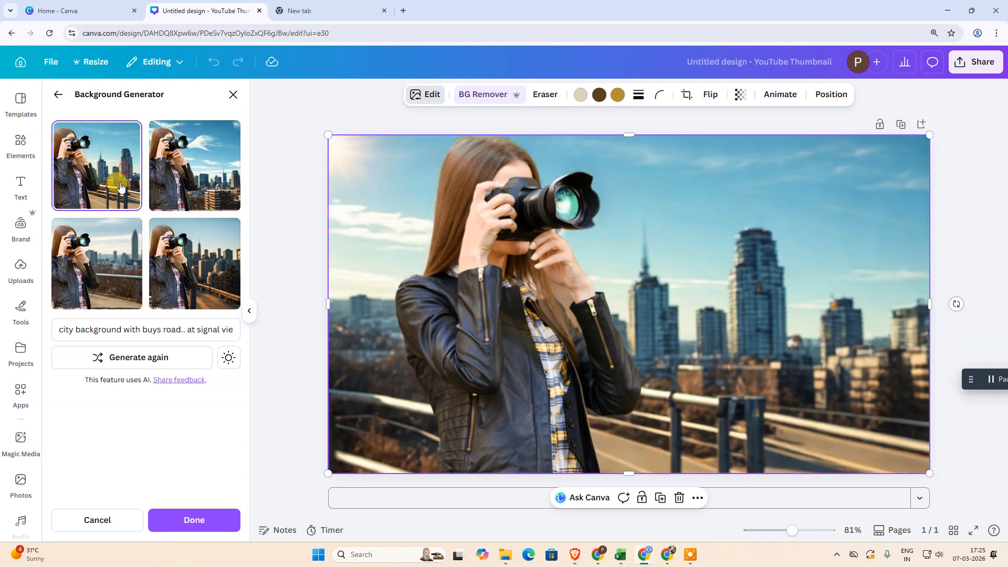
click(116, 271)
click(215, 271)
click(212, 183)
click(118, 190)
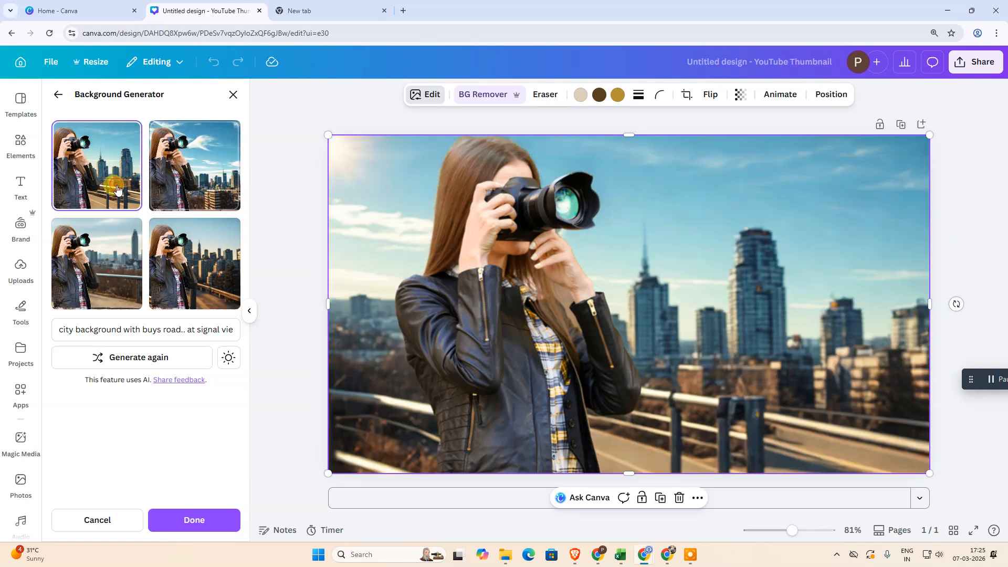
click(105, 247)
click(213, 269)
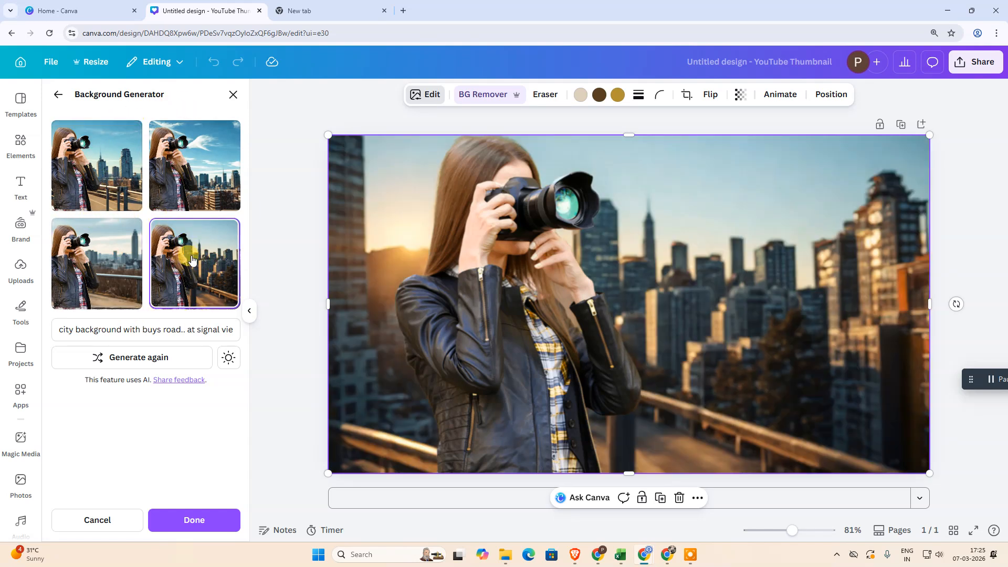
Change the end of the prompt so it reads "city background with buys road..many cars in background" and generate the backgrounds again
click(124, 330)
key(End)
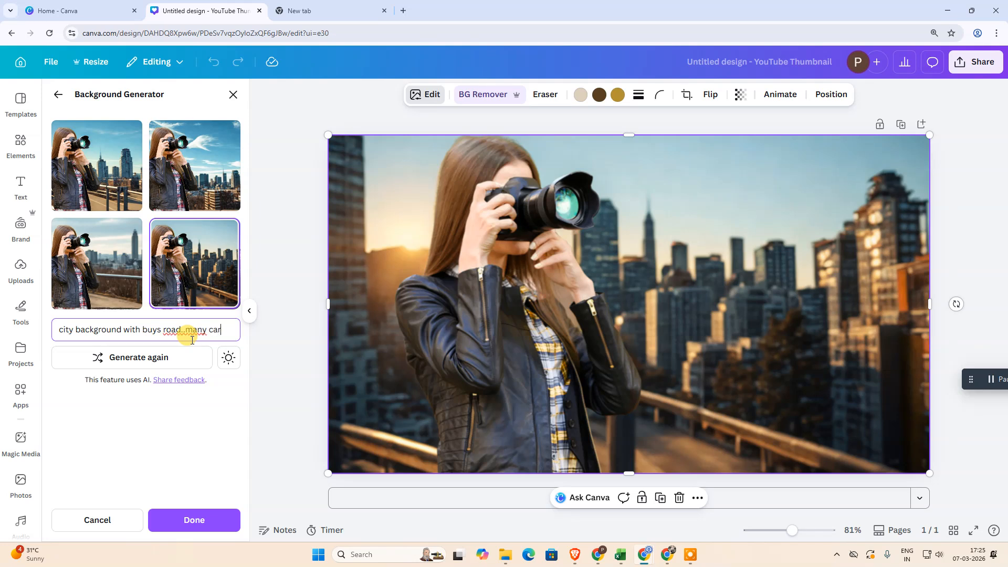
text(in ba)
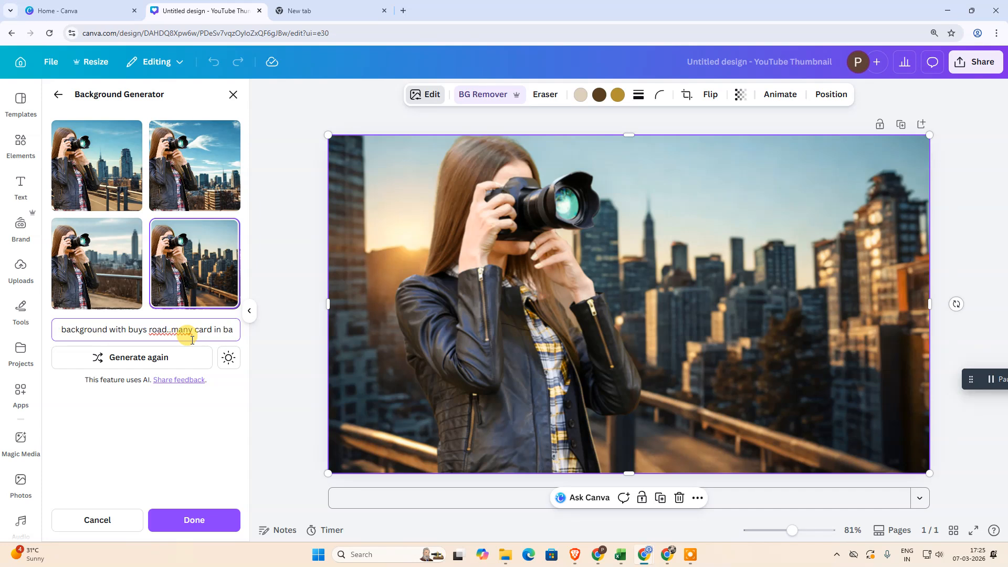
text(ckground)
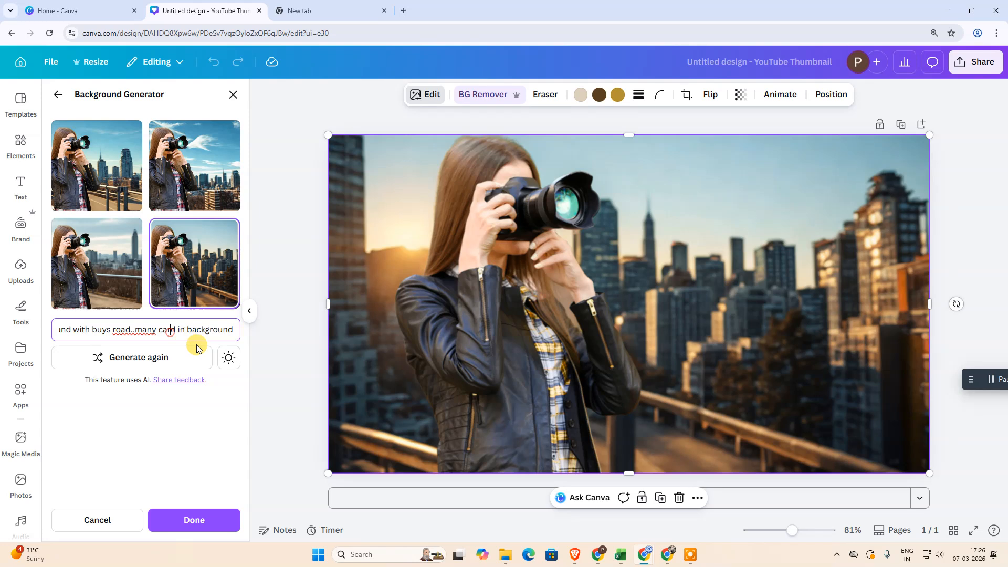
key(BackSpace)
text(s)
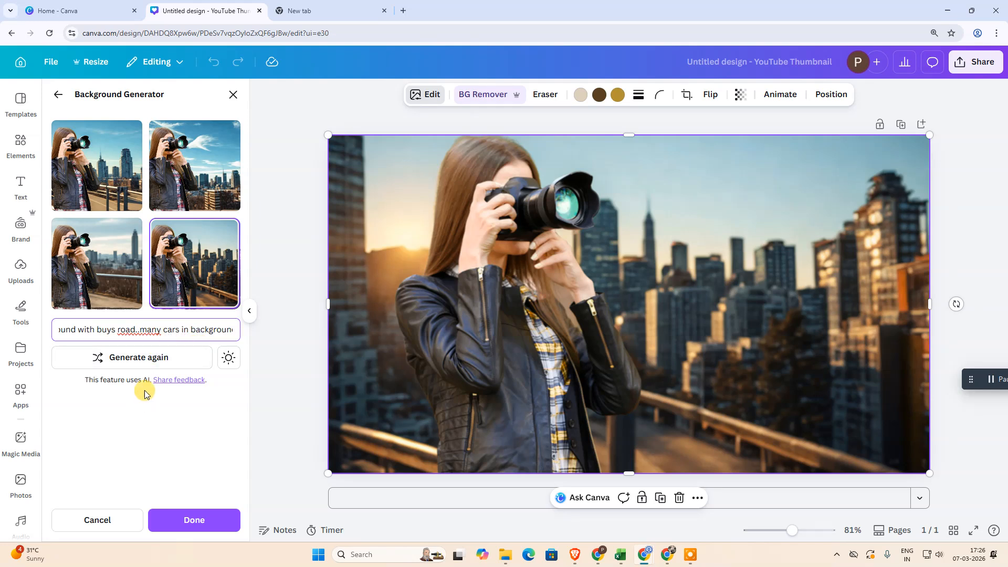
click(147, 357)
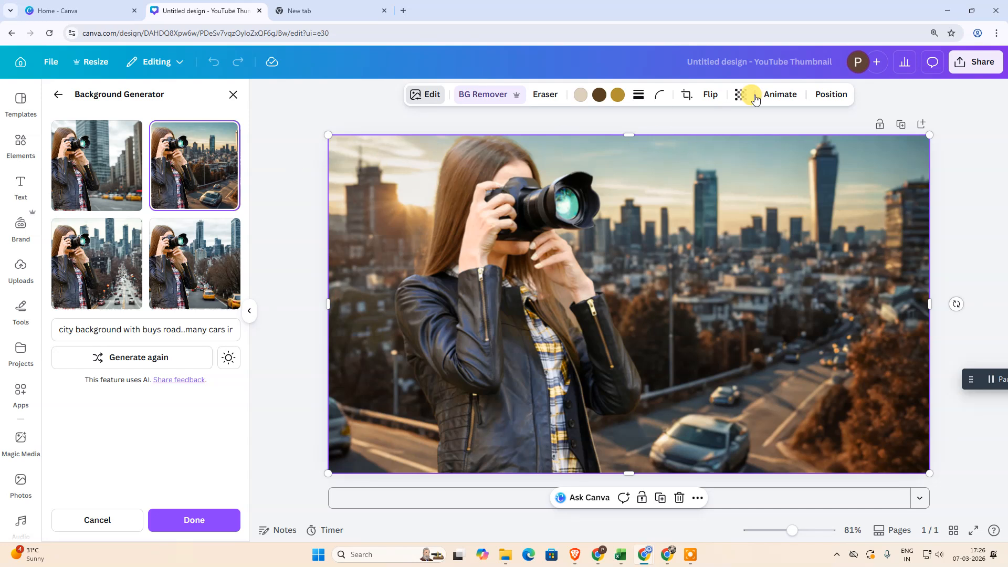
Preview the four new city backgrounds and apply the fourth one, with yellow taxis on the road
click(79, 270)
click(91, 159)
click(195, 168)
click(194, 263)
click(194, 520)
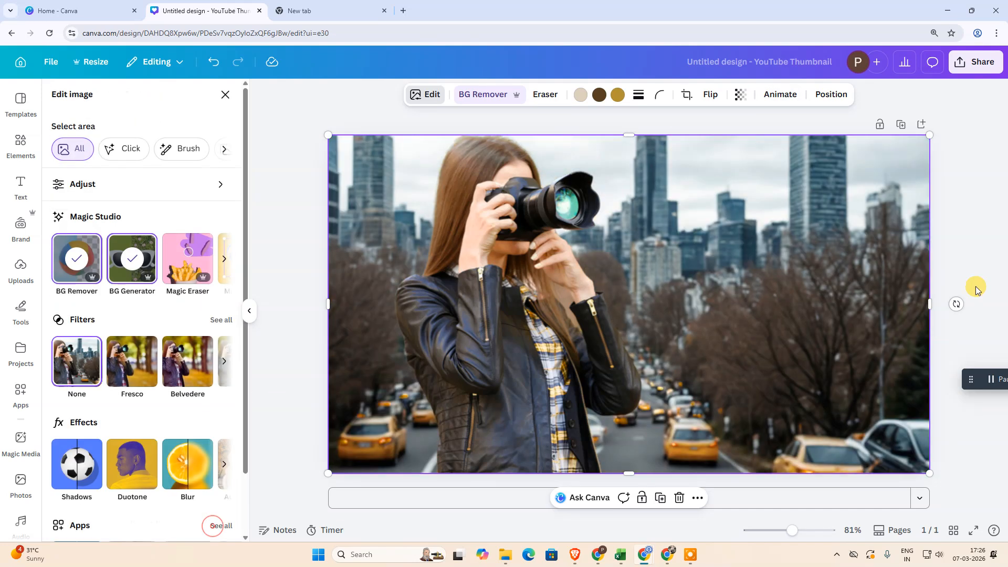
Examine the file type options in the design's download settings and close them without downloading
click(972, 62)
click(797, 314)
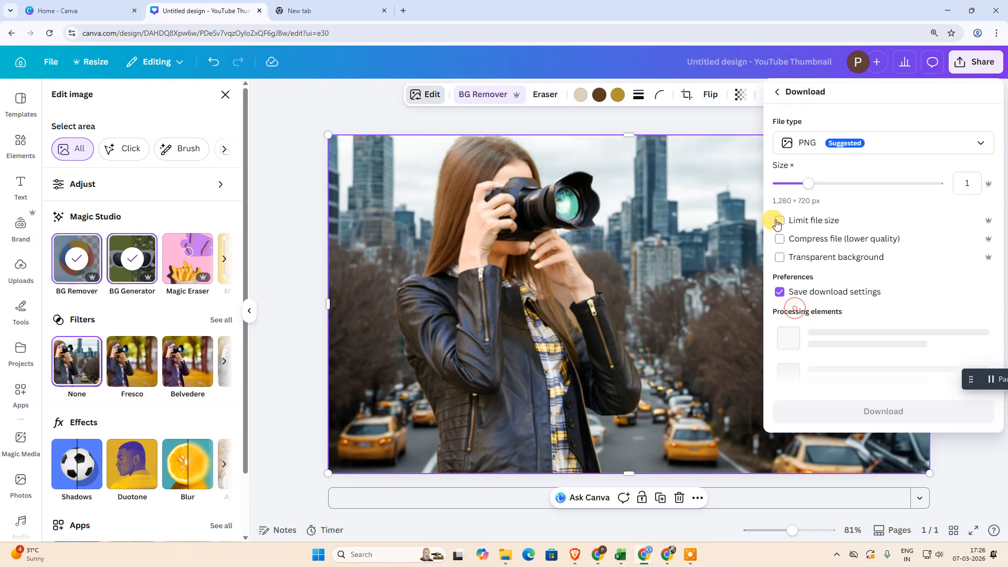
click(805, 142)
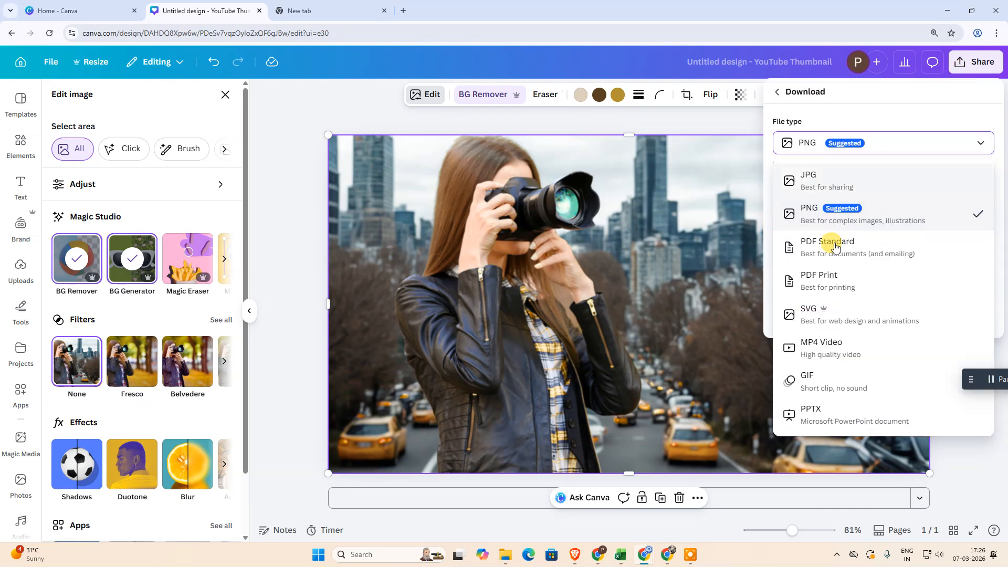
click(770, 216)
click(575, 280)
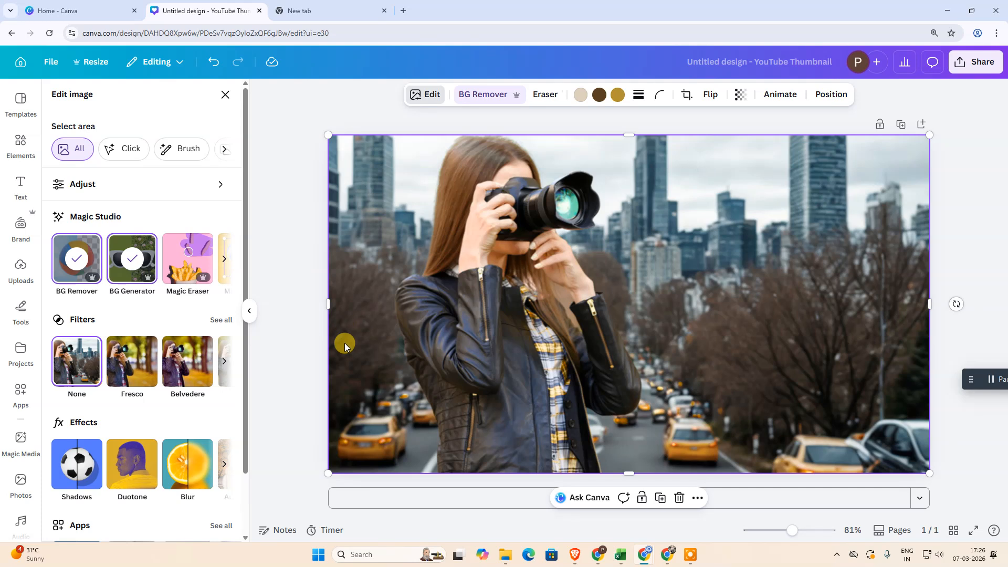